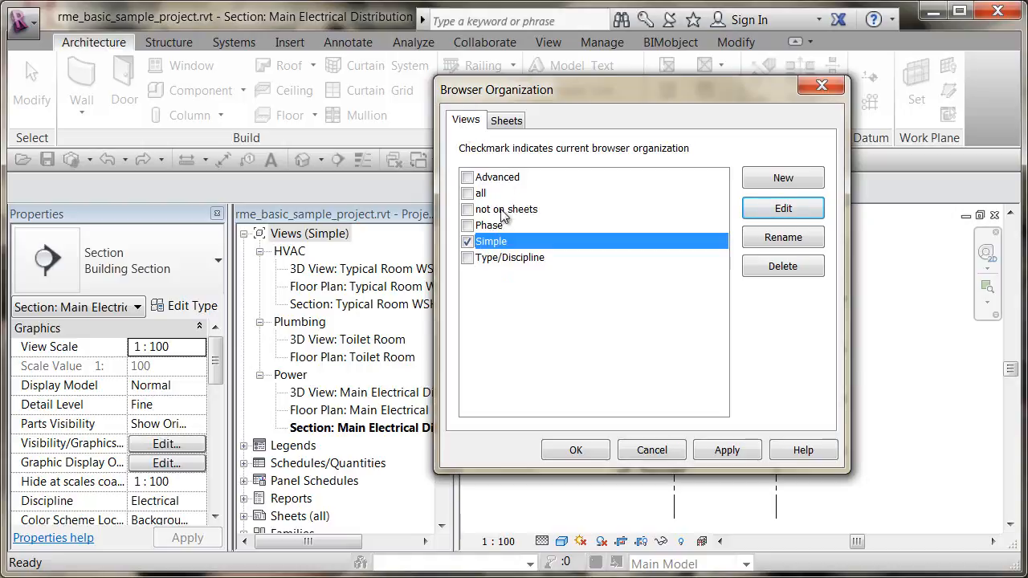
- Review the folder grouping and sorting settings of the Simple and Advanced view organizations without changing them
left_click(502, 178)
left_click(496, 241)
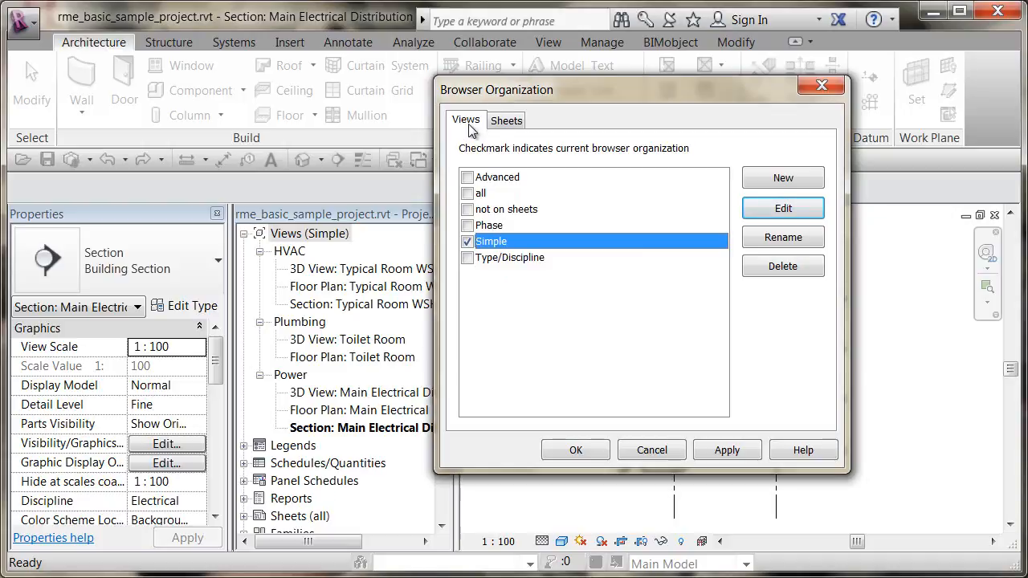
left_click(776, 203)
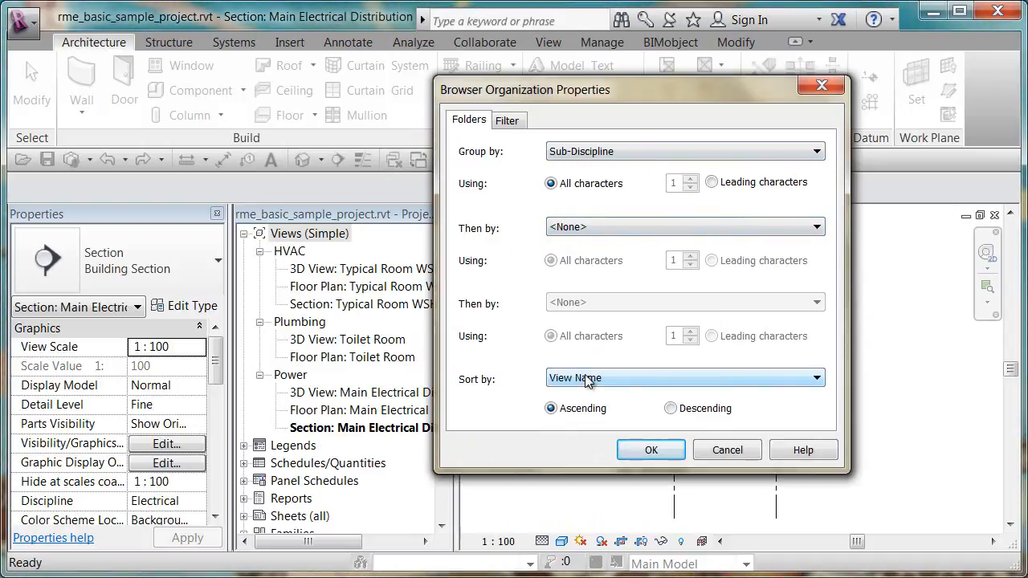
left_click(730, 452)
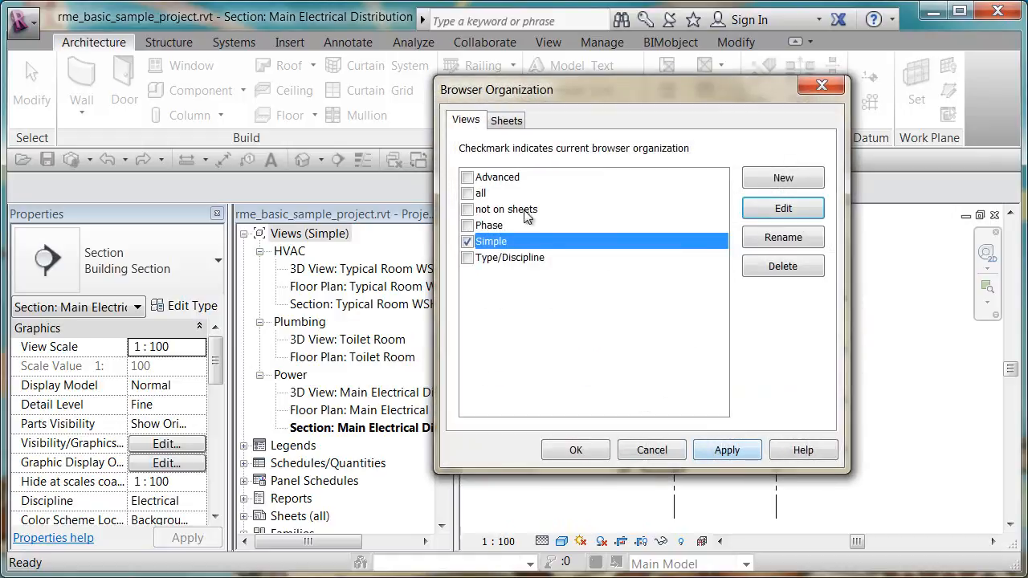
left_click(490, 177)
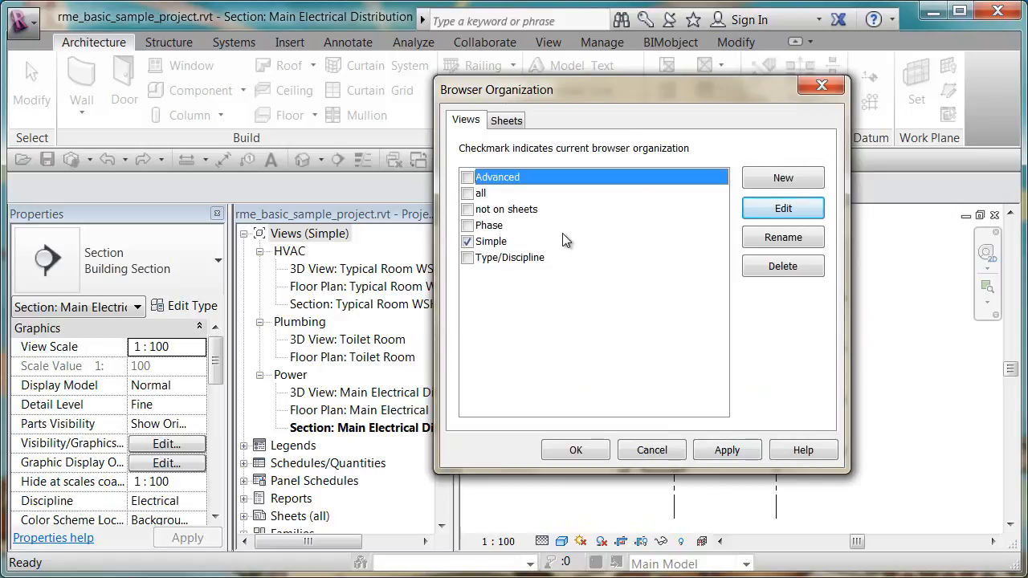
left_click(783, 208)
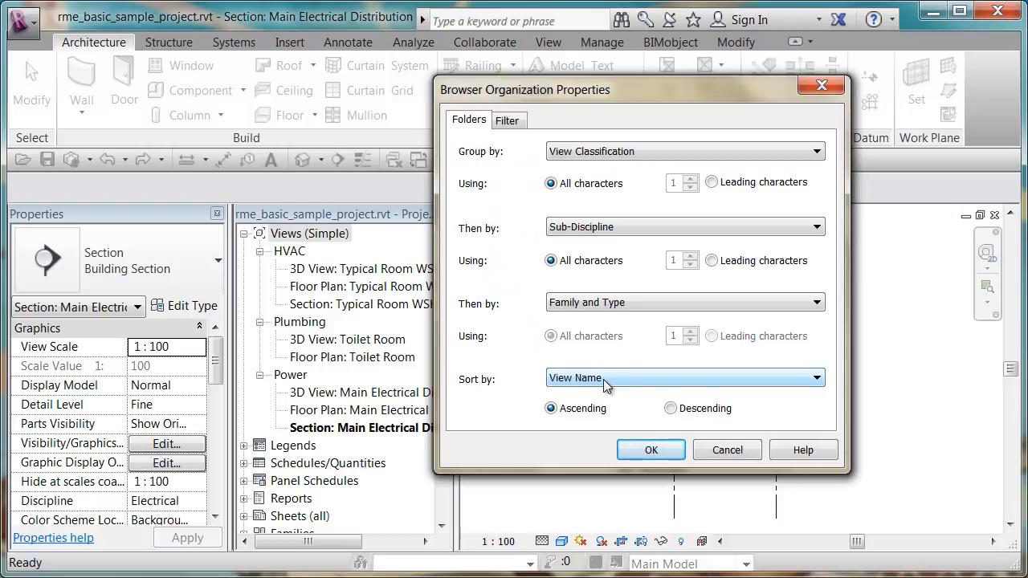
left_click(727, 450)
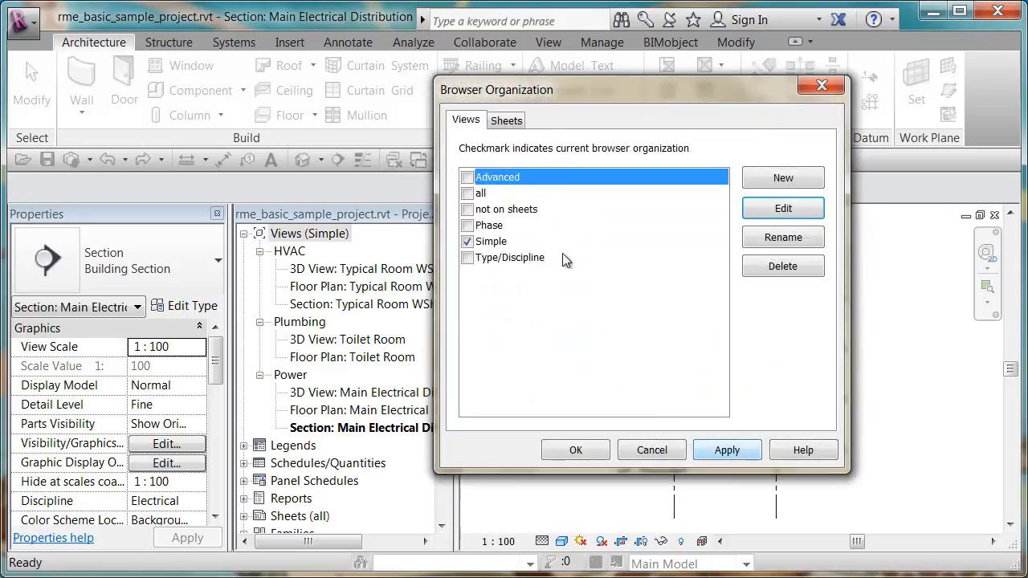
- Make Advanced the current browser organization for views and apply it
left_click(467, 177)
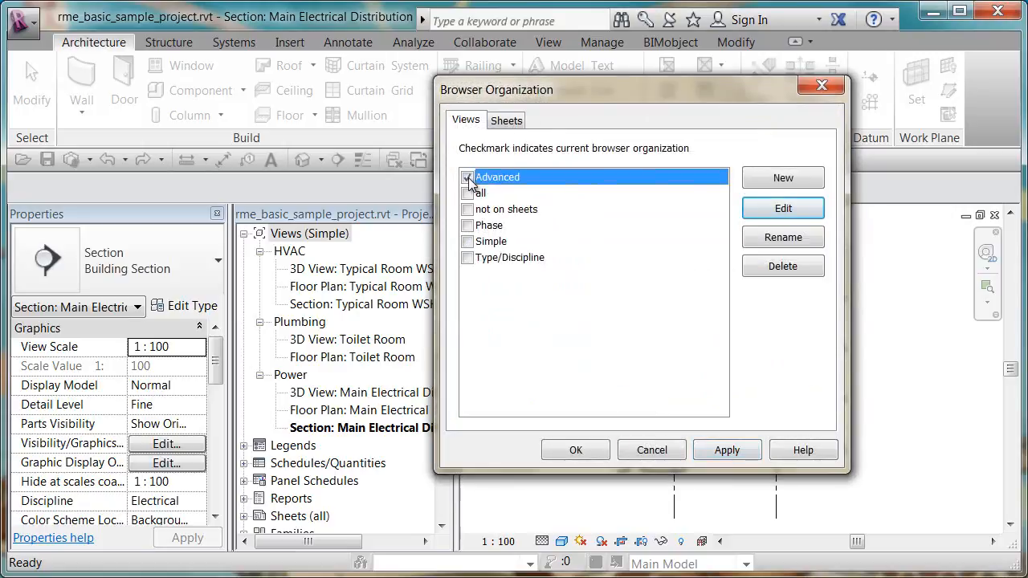
left_click(726, 450)
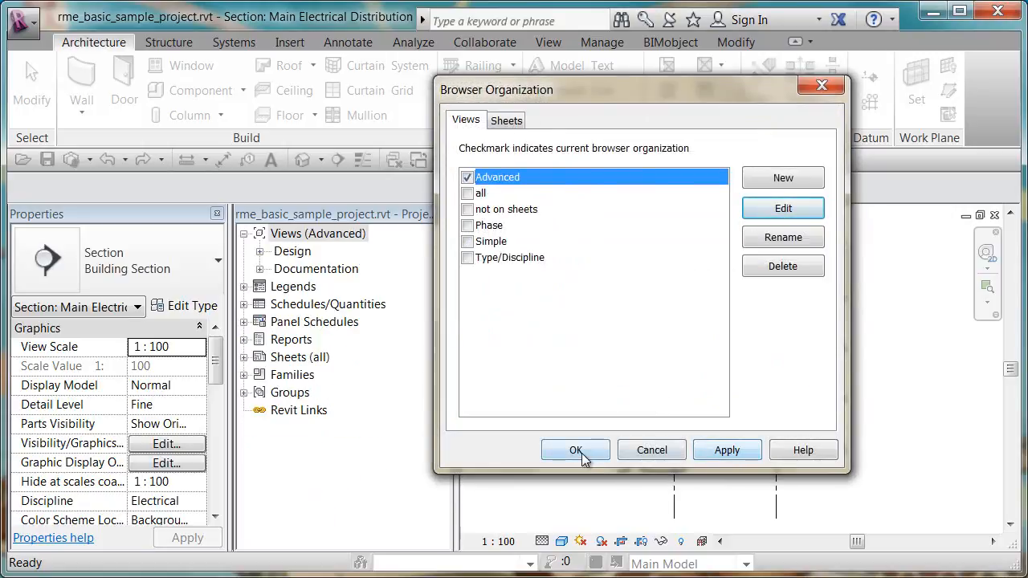
left_click(581, 453)
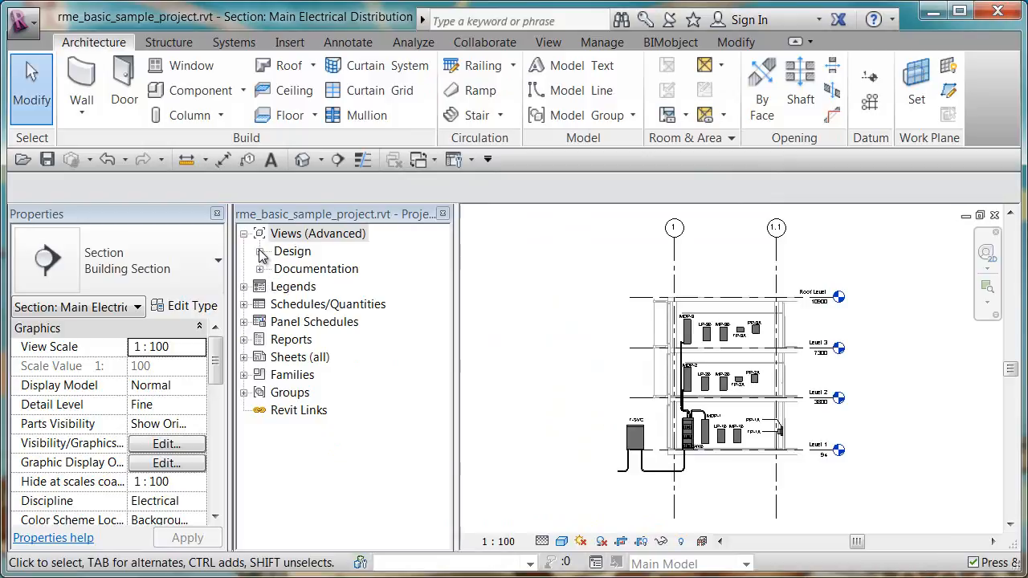
- Examine how the views are grouped under Design and Documentation, down to the Piping floor plans
left_click(261, 251)
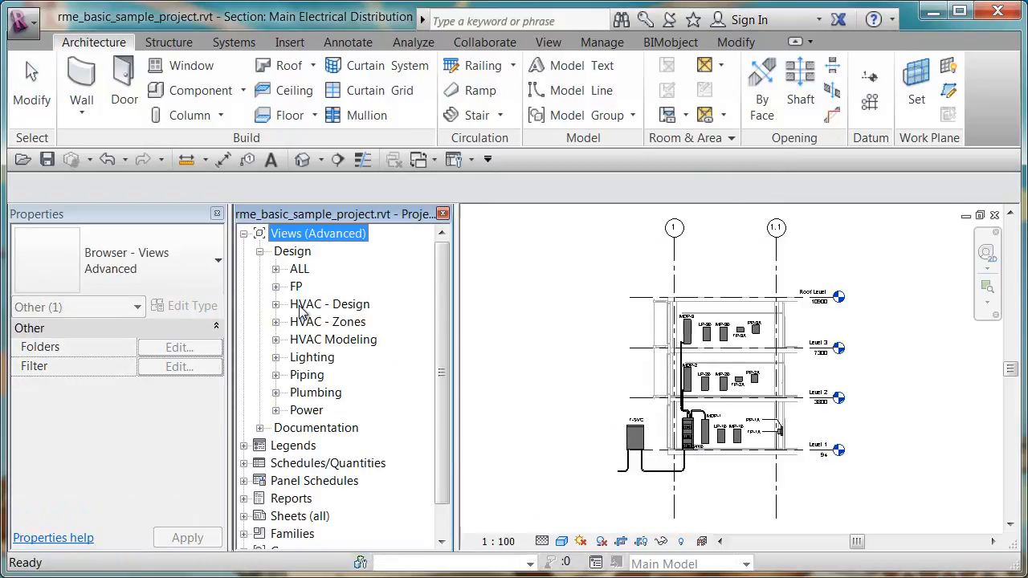
left_click(260, 429)
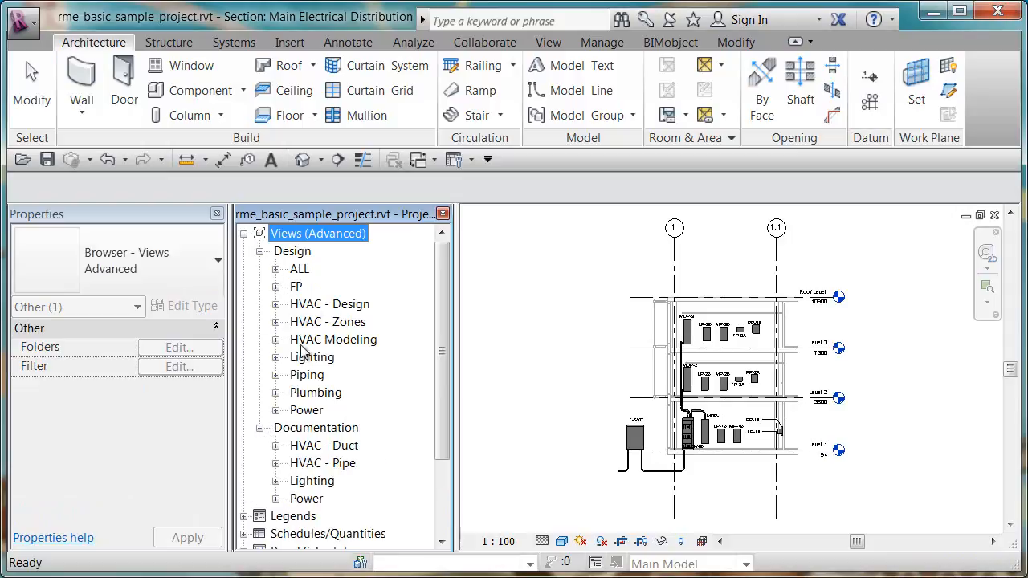
left_click(276, 269)
left_click(276, 269)
left_click(276, 375)
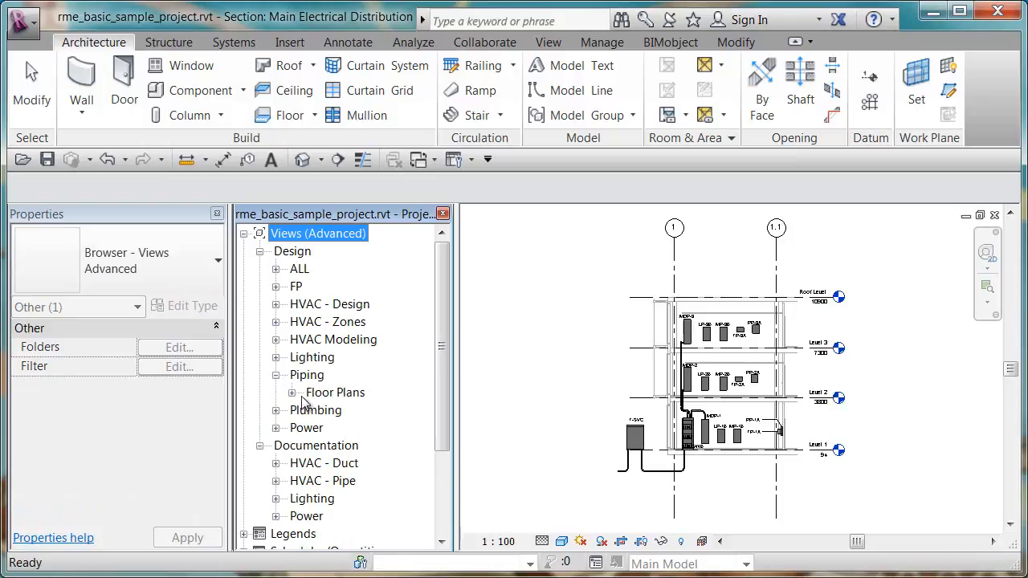
left_click(292, 393)
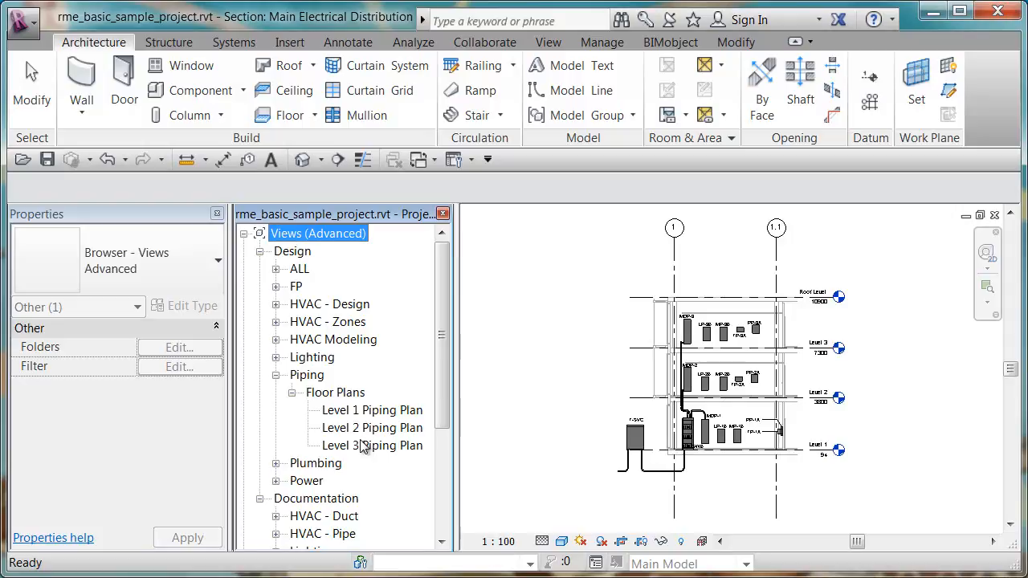
- Create a new view browser organization named None with no grouping, sorted by View Name in ascending order
left_click(470, 159)
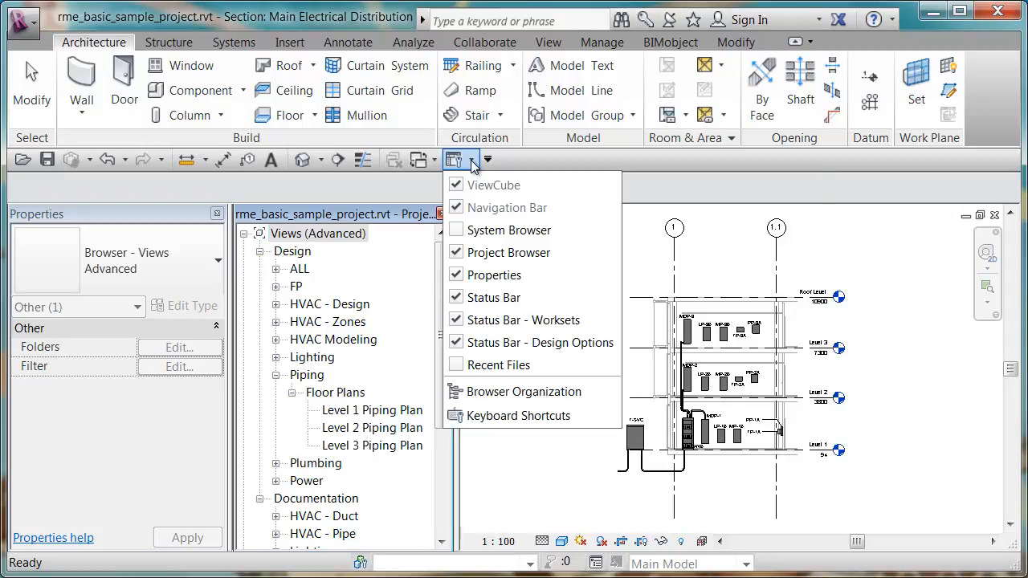
left_click(496, 393)
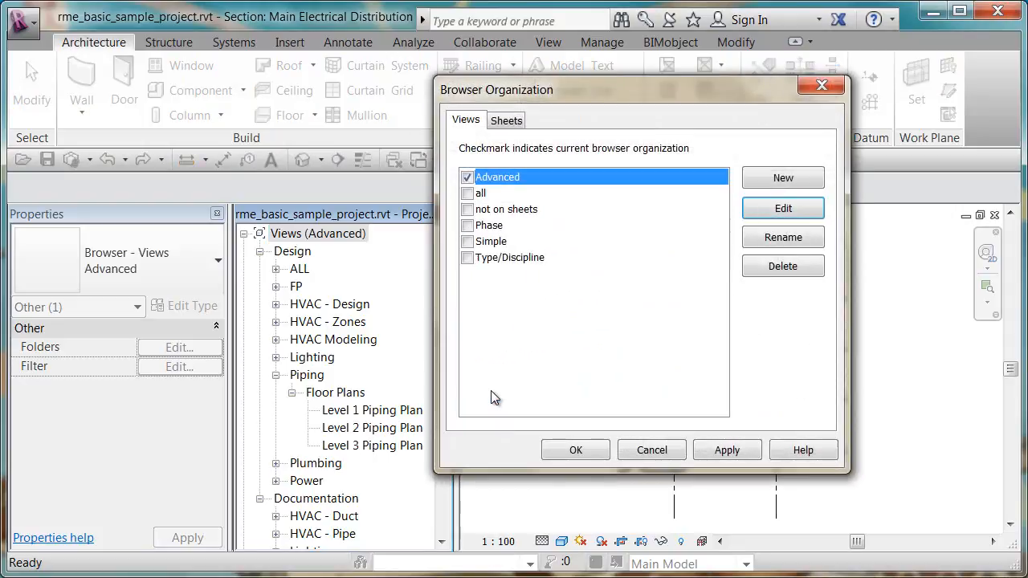
left_click(778, 182)
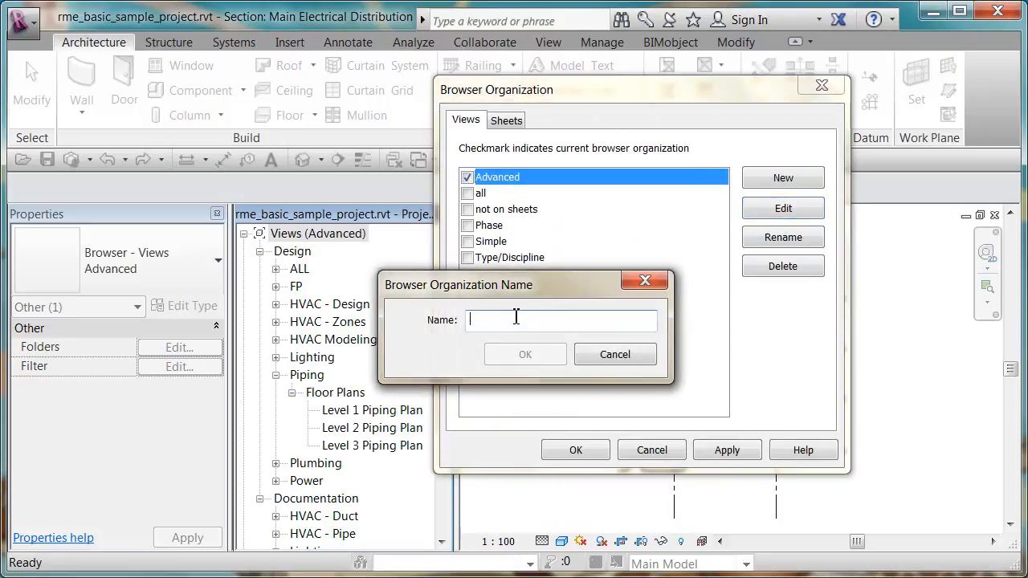
type("None")
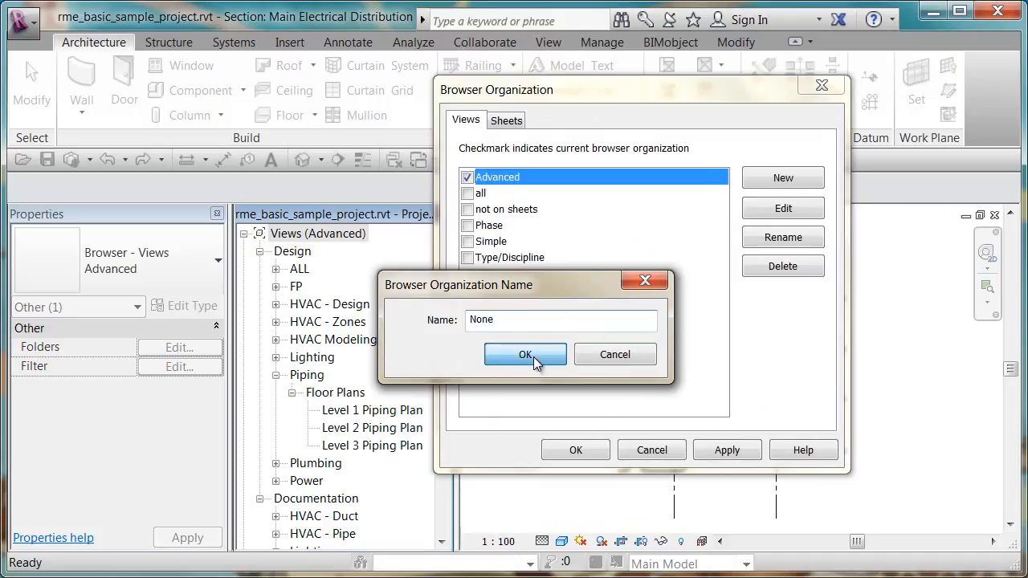
left_click(533, 357)
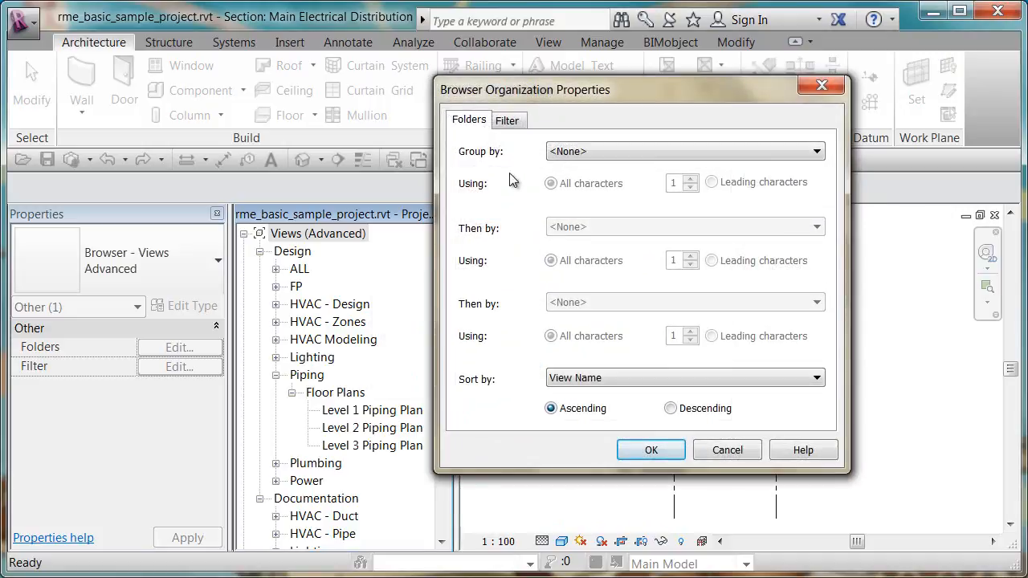
left_click(664, 449)
- Make None the current browser organization for views and apply it
left_click(467, 209)
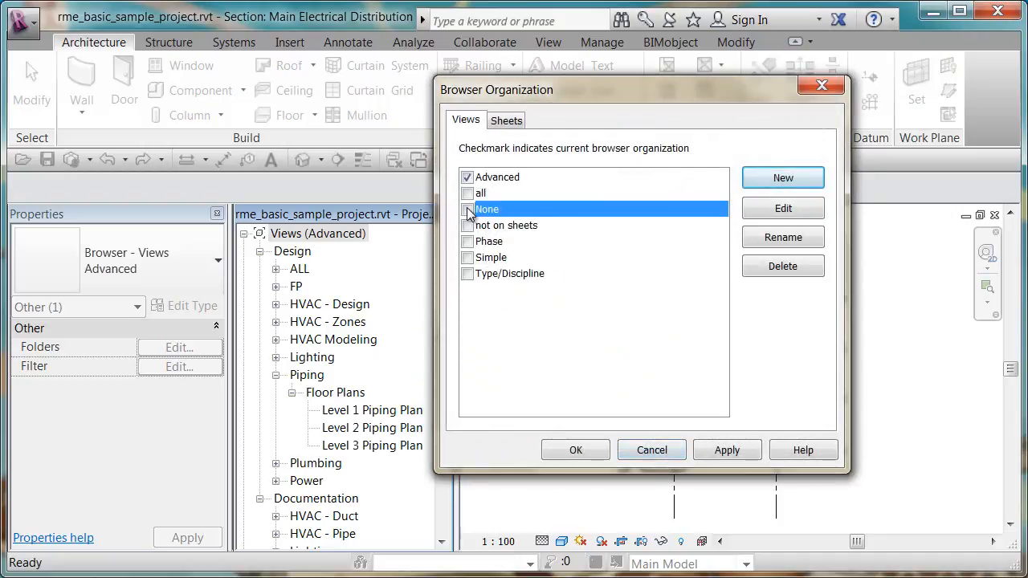
left_click(725, 451)
left_click(592, 455)
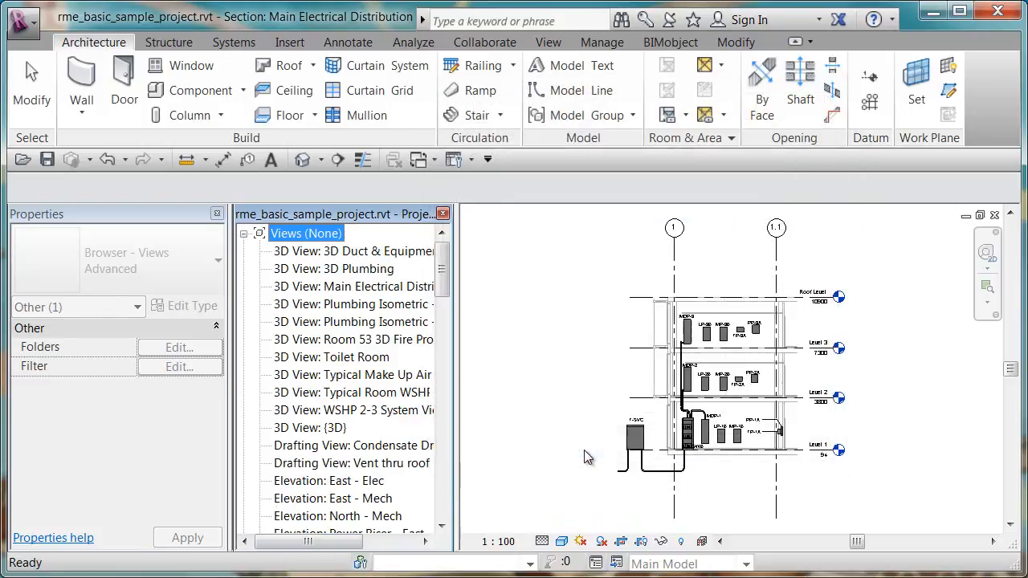
- Look through the ungrouped view list down to the sections and inspect Section 4's Sub-Discipline and View Classification properties
left_click(244, 233)
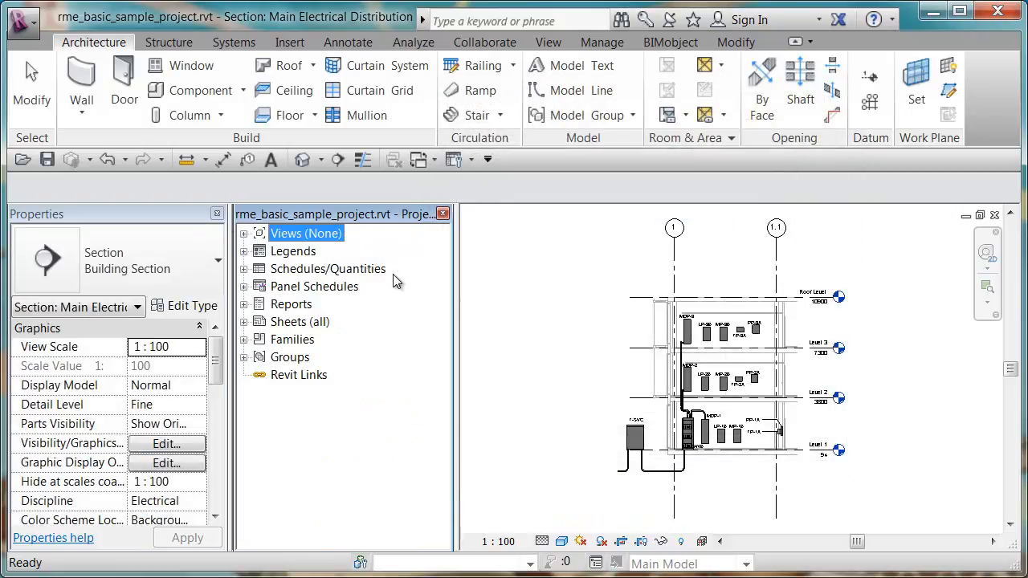
left_click(243, 233)
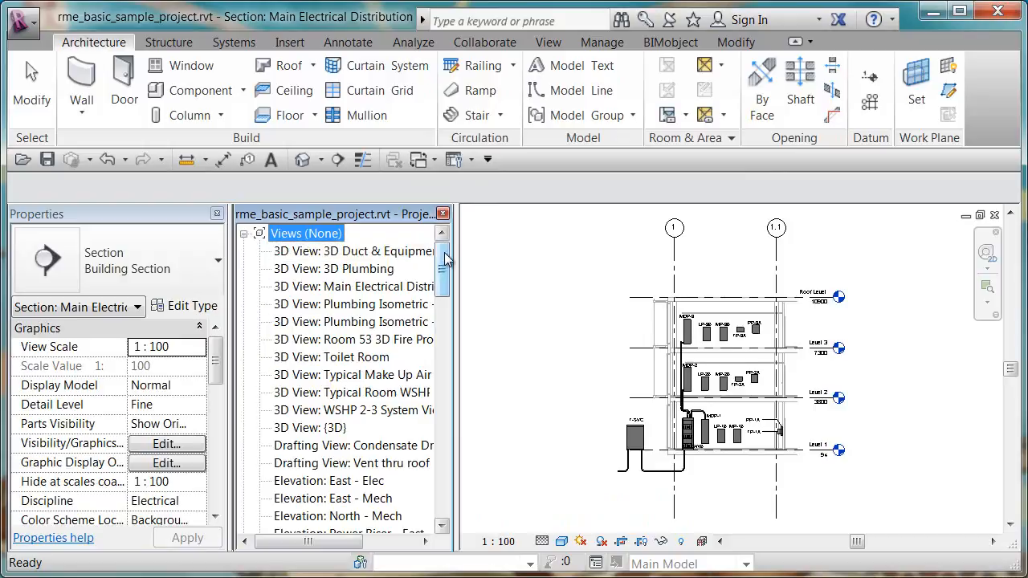
left_click_drag(446, 260, 446, 462)
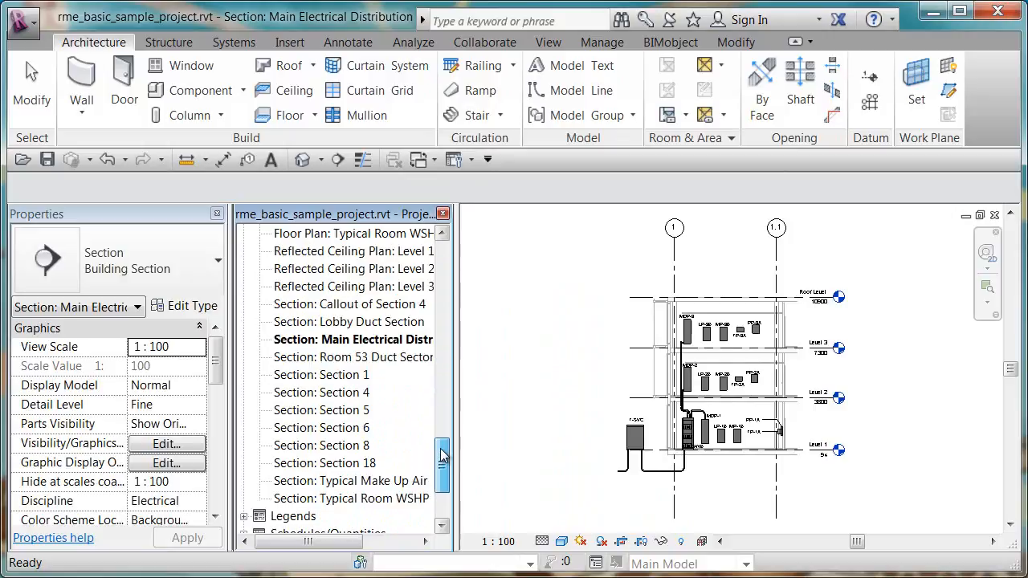
left_click(337, 393)
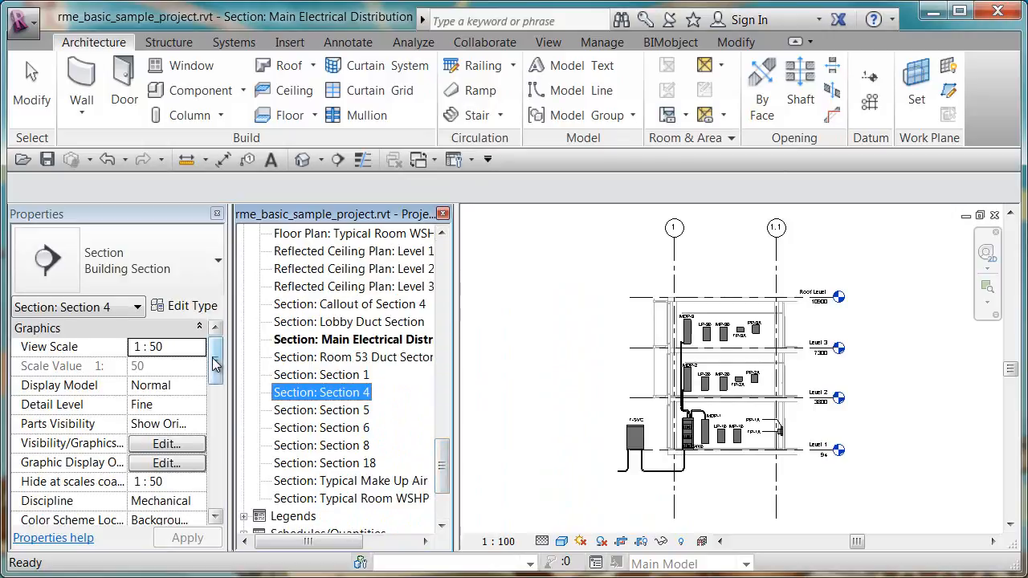
left_click_drag(215, 365, 217, 406)
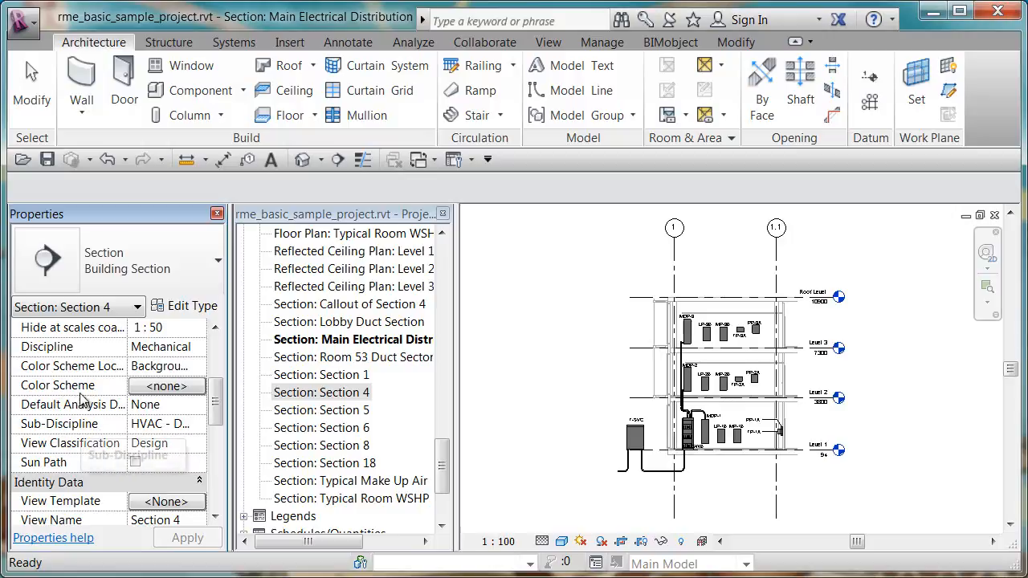
- Inspect the Sub-Discipline and the available View Classification options of the Callout of Section 4 view without changing them
left_click(295, 310)
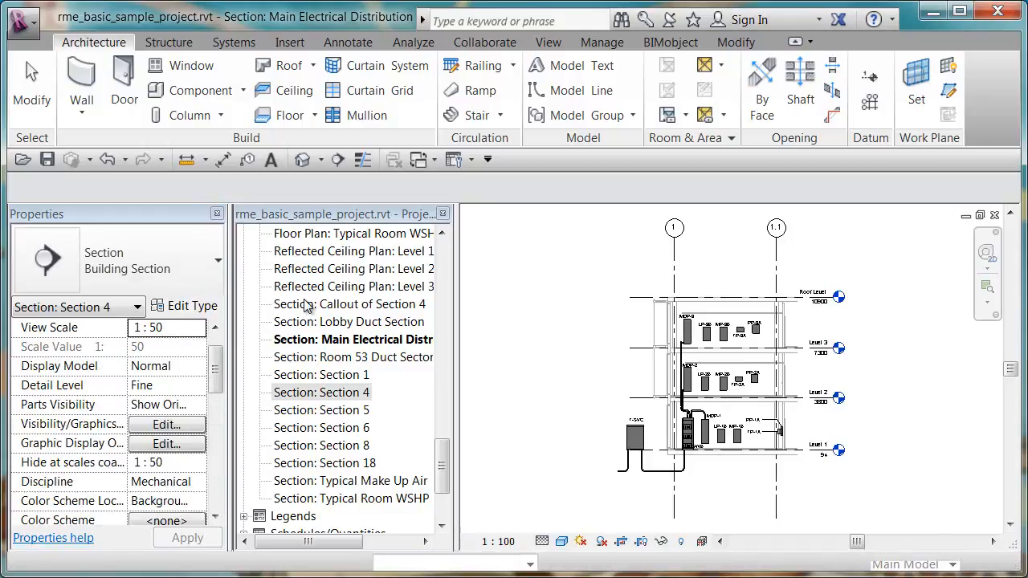
left_click_drag(219, 371, 219, 423)
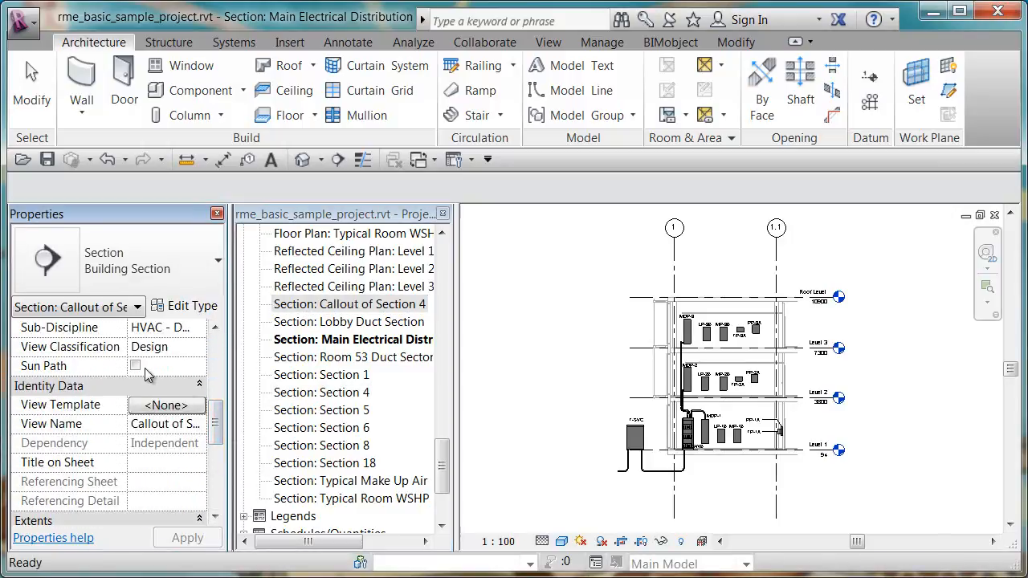
left_click(184, 347)
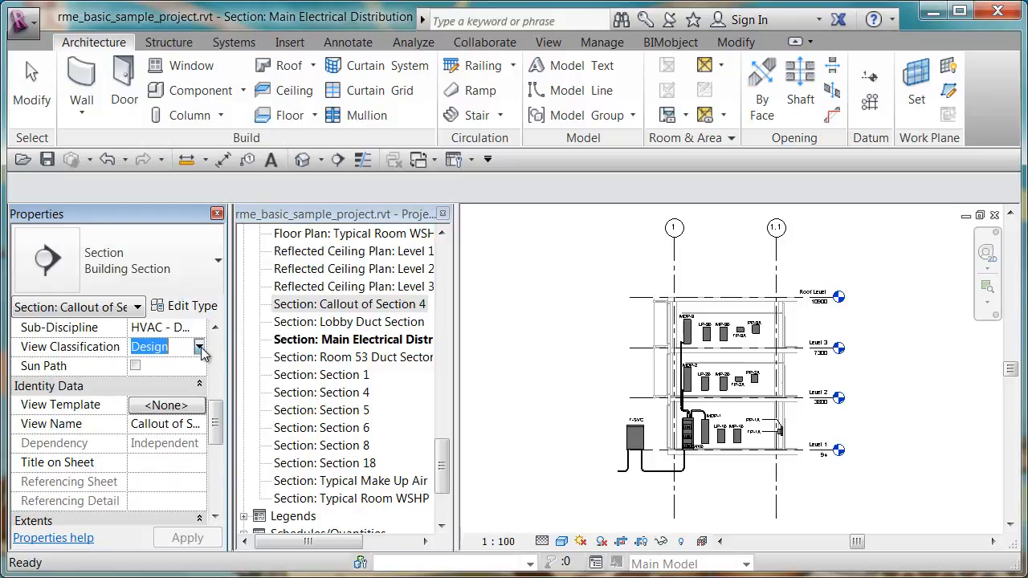
left_click(199, 349)
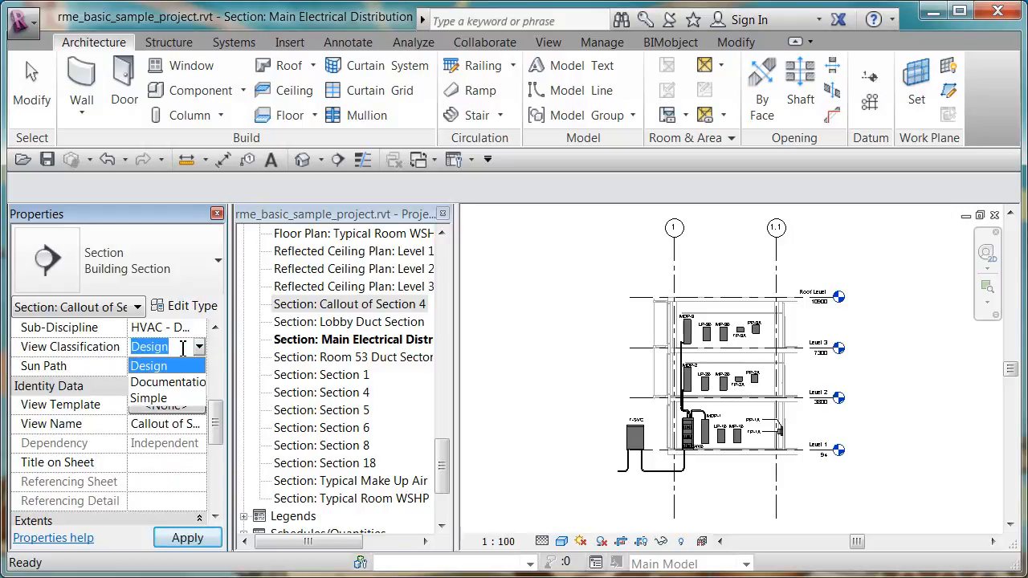
left_click(200, 349)
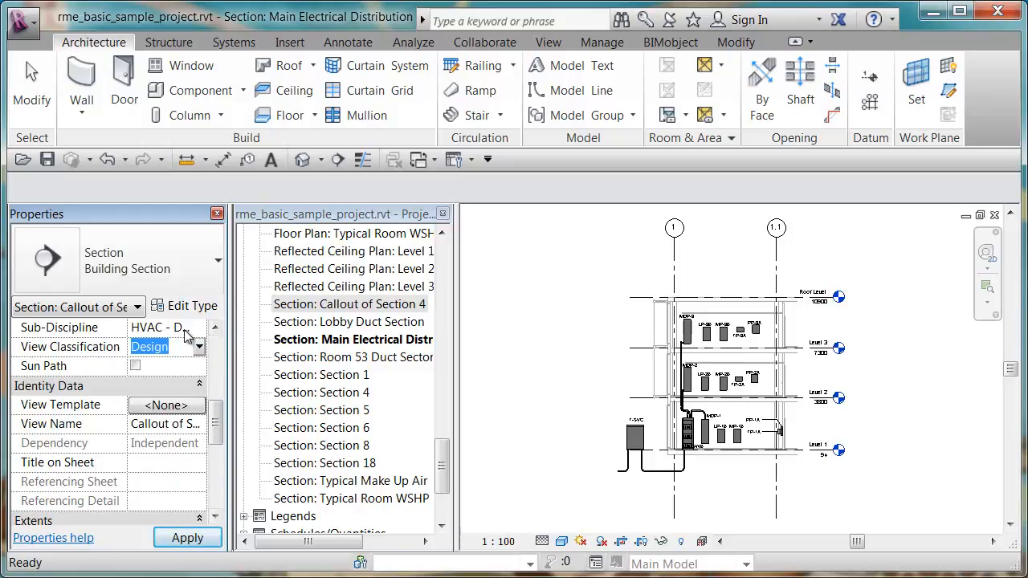
left_click(216, 330)
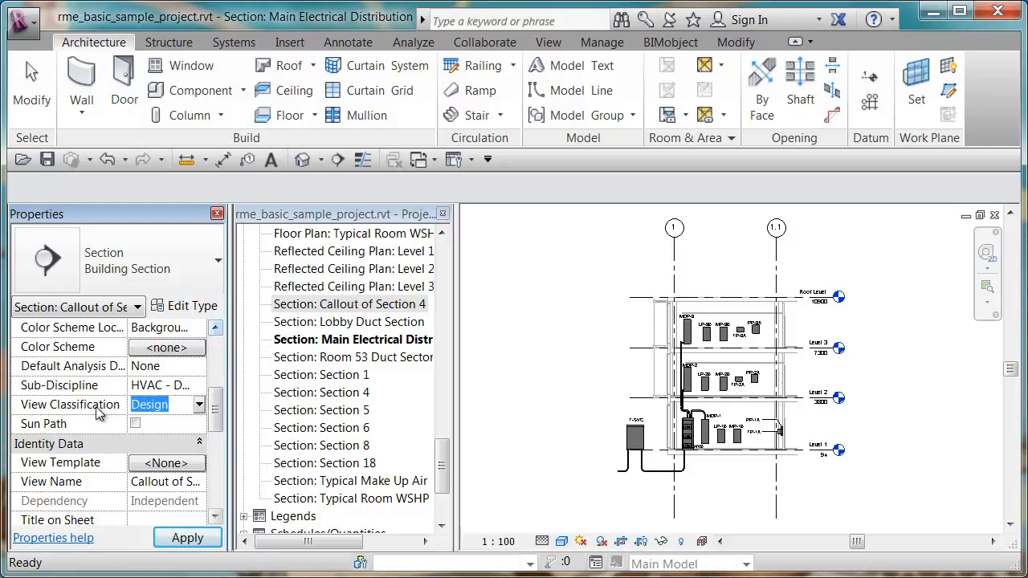
left_click(215, 329)
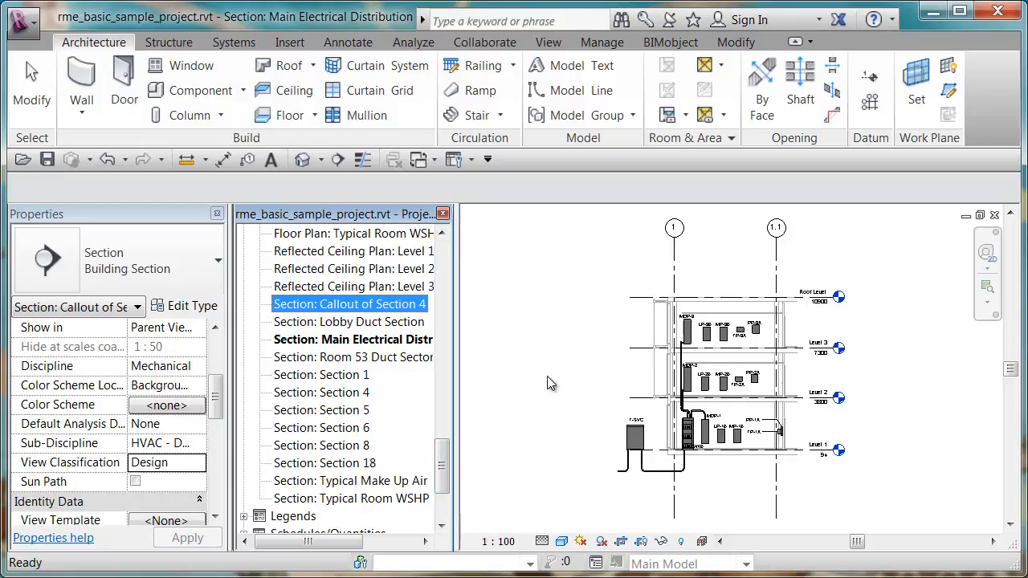
left_click(85, 462)
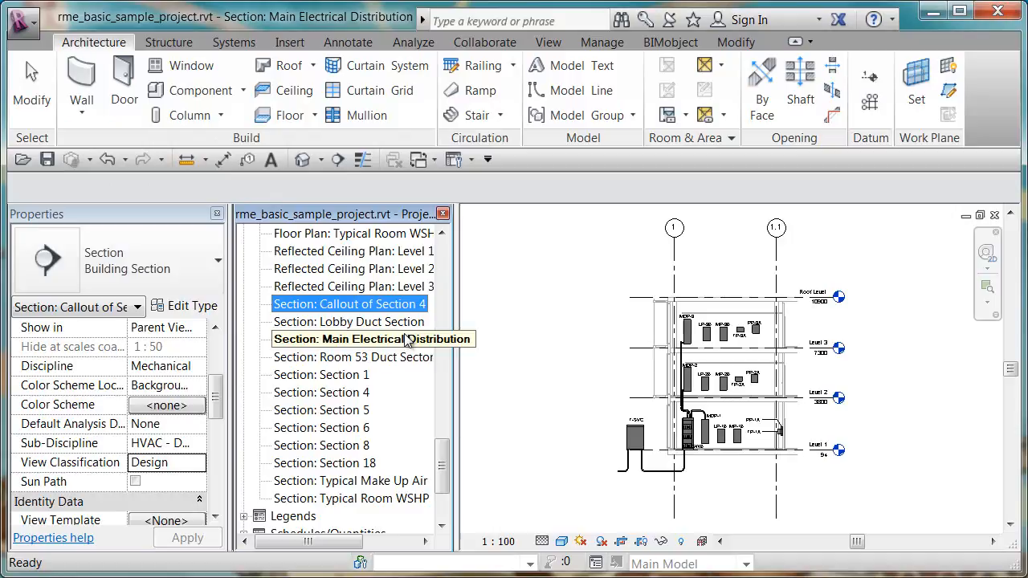
- Make Simple the current browser organization for views, apply it, and expand the HVAC group
left_click_drag(444, 455, 441, 266)
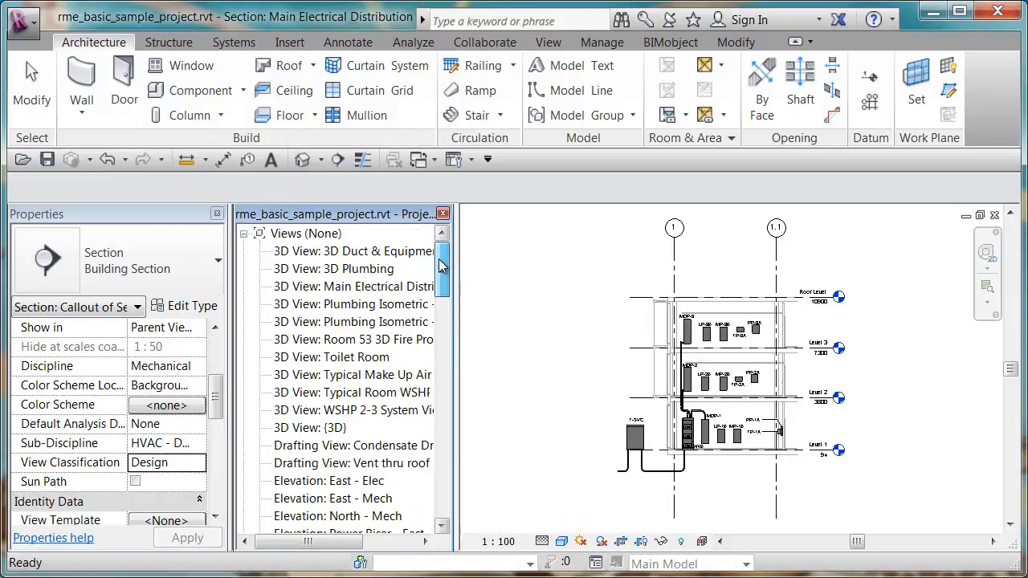
left_click(471, 163)
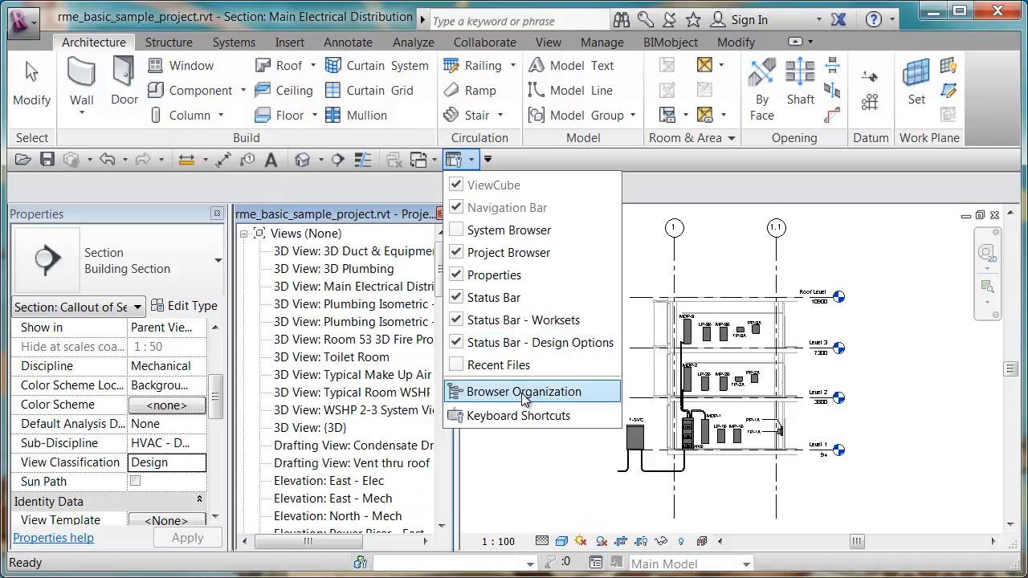
left_click(522, 329)
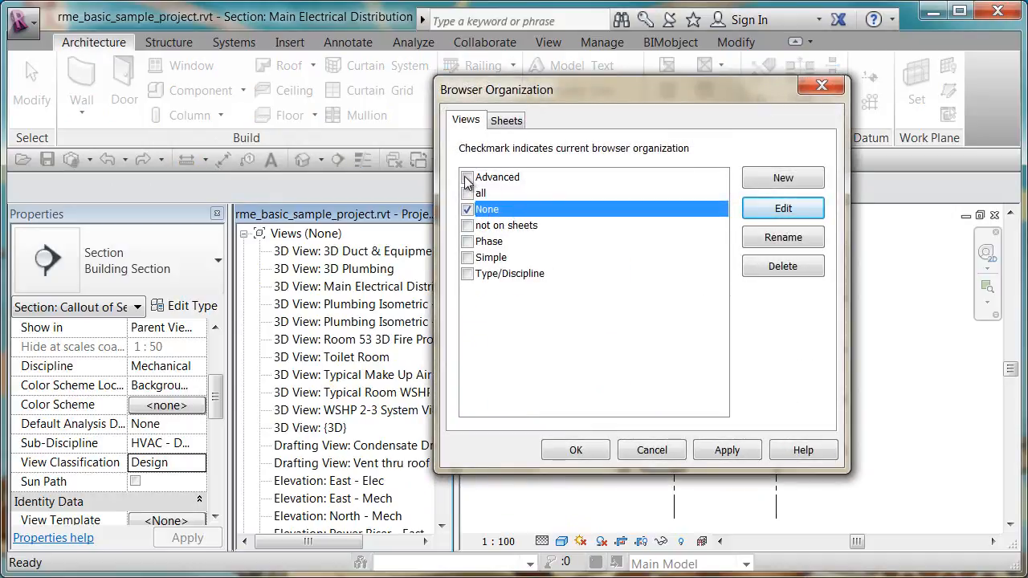
left_click(468, 258)
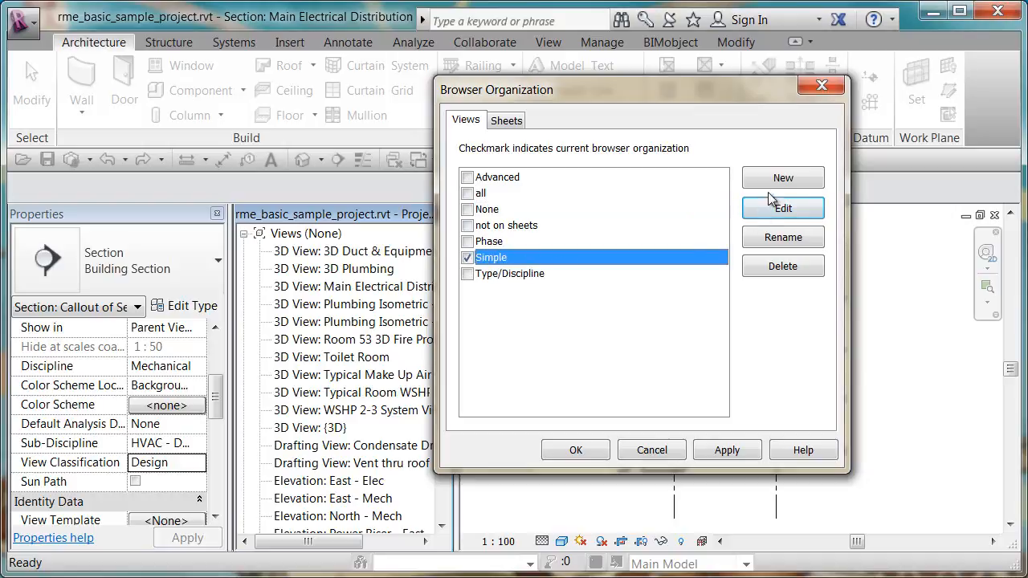
left_click(723, 450)
left_click(580, 451)
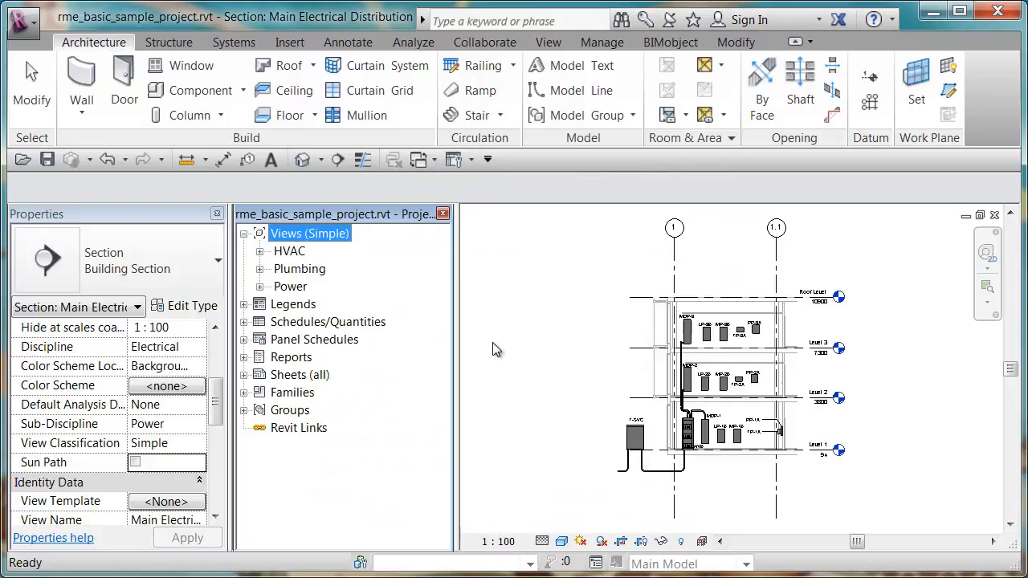
left_click(260, 252)
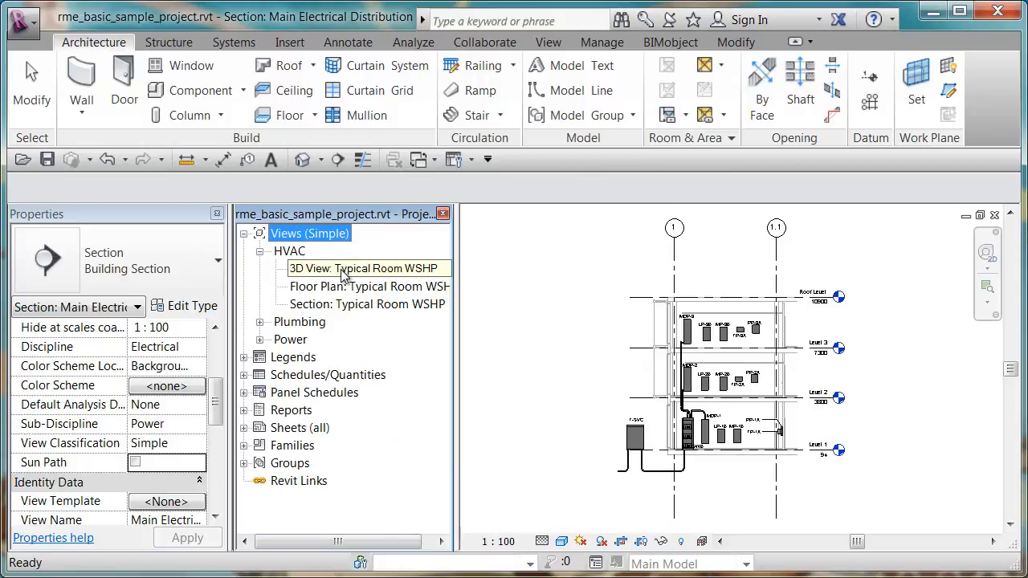
- Inspect the folder grouping and sorting settings of the Simple browser organization without changing them
left_click(454, 159)
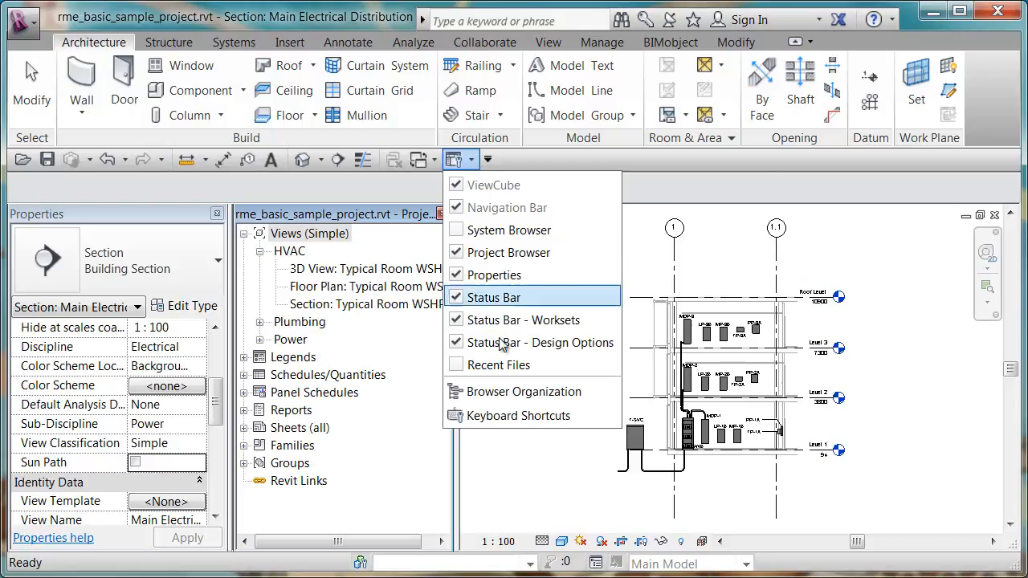
left_click(493, 393)
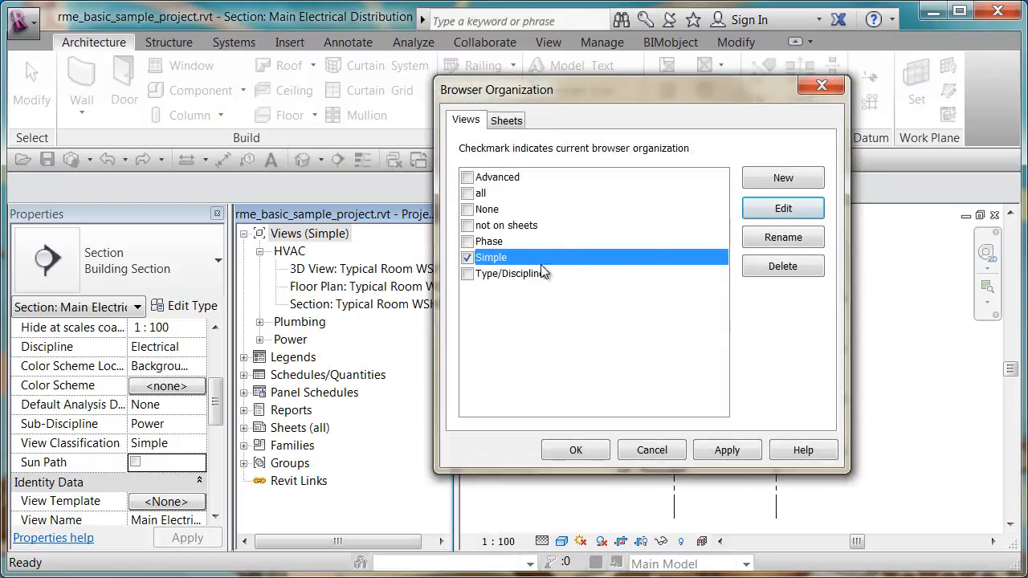
left_click(777, 211)
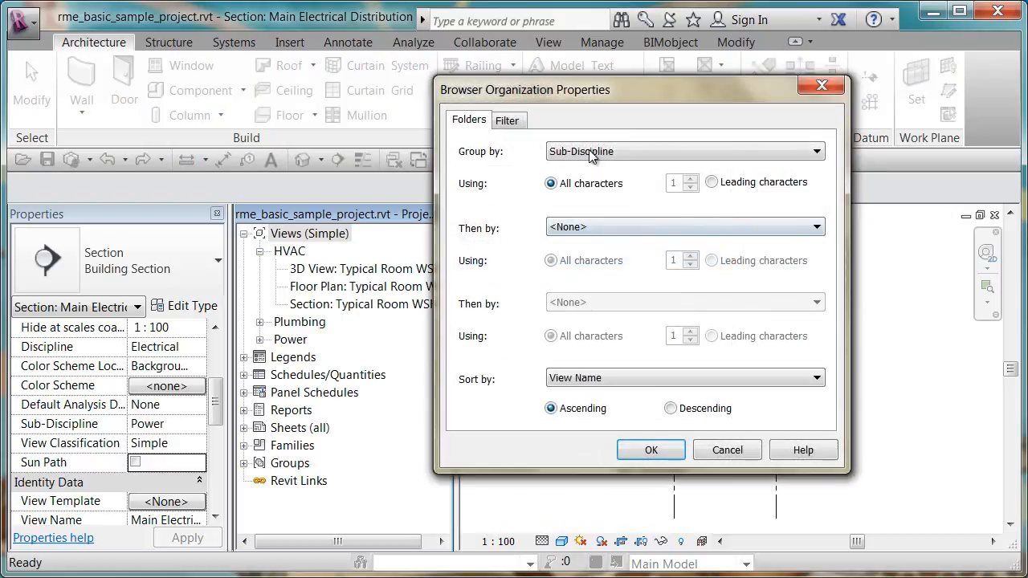
left_click(739, 450)
left_click(652, 450)
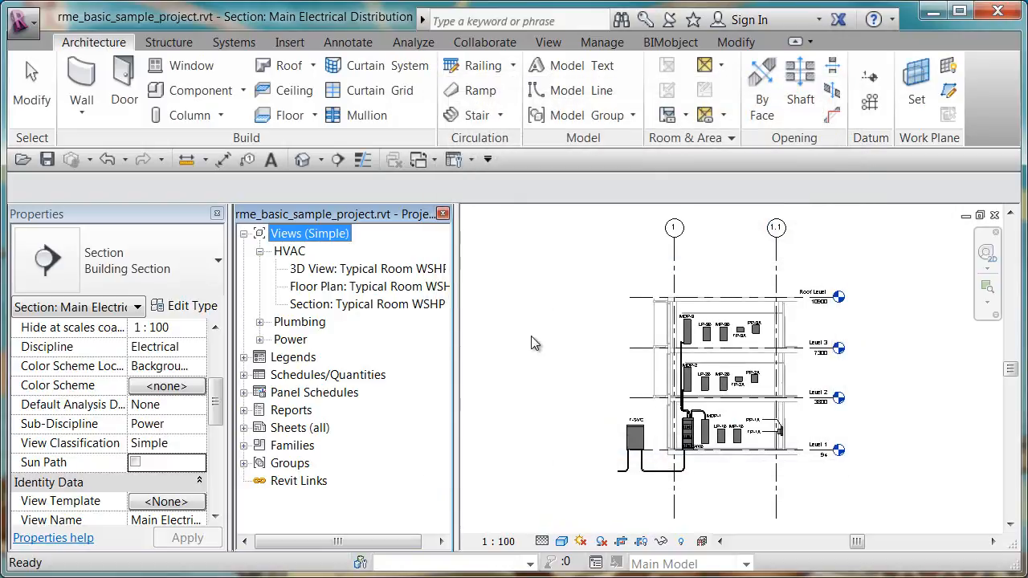
left_click(528, 331)
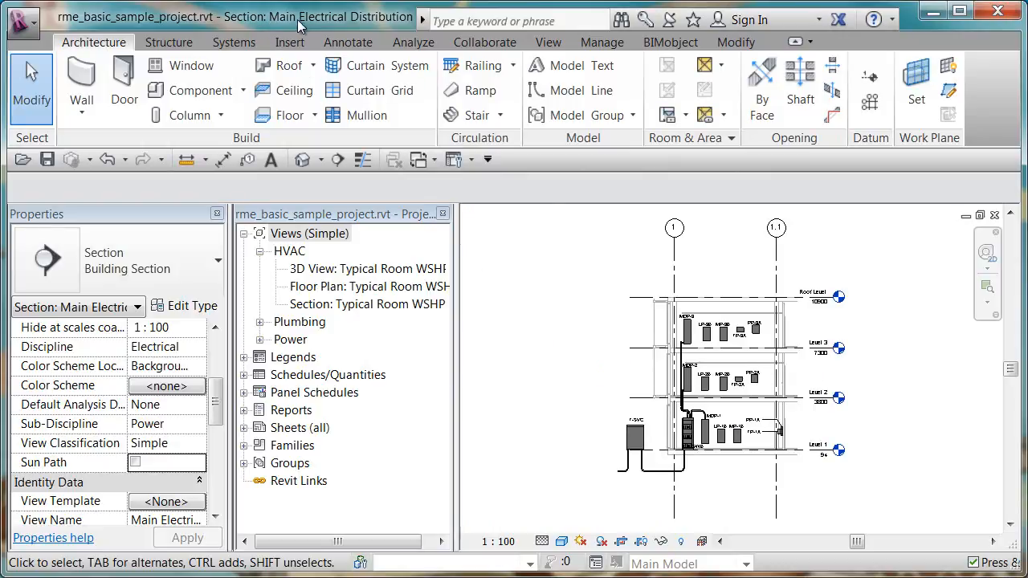
- Search the Project Browser for "section" and go through the matches to the Main Electrical Distribution section
right_click(333, 241)
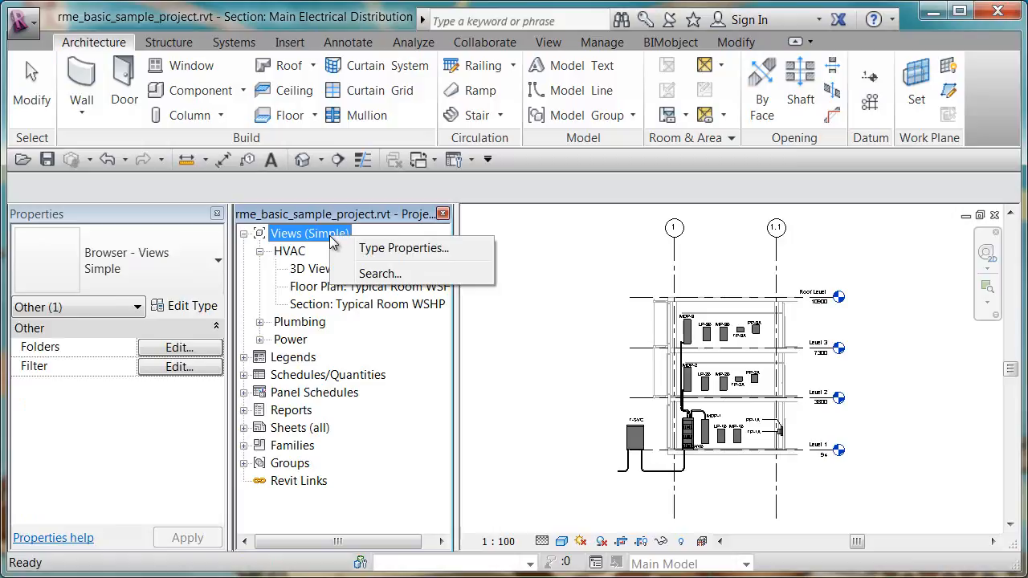
left_click(378, 273)
type("sect")
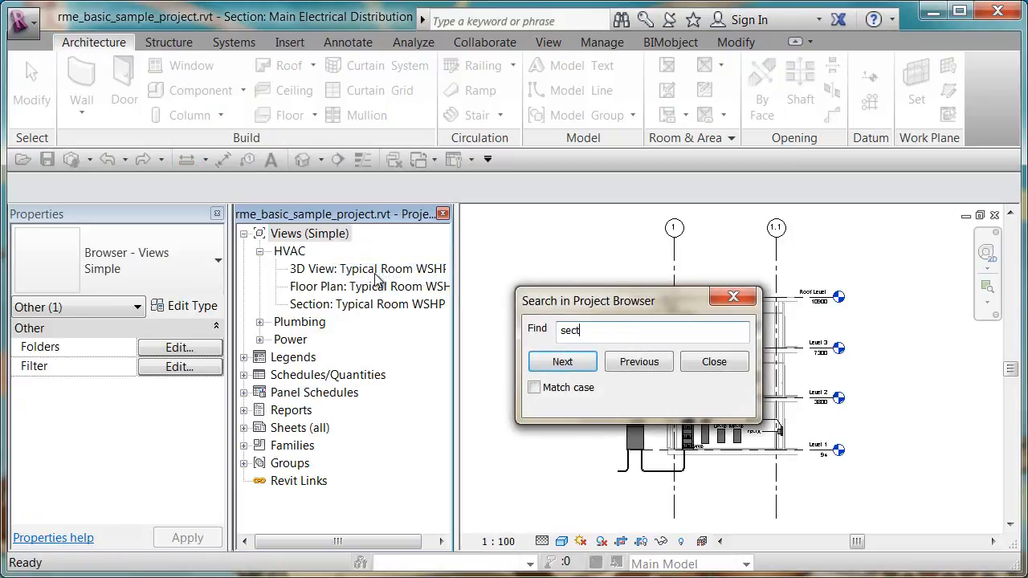
type("ion")
left_click(580, 366)
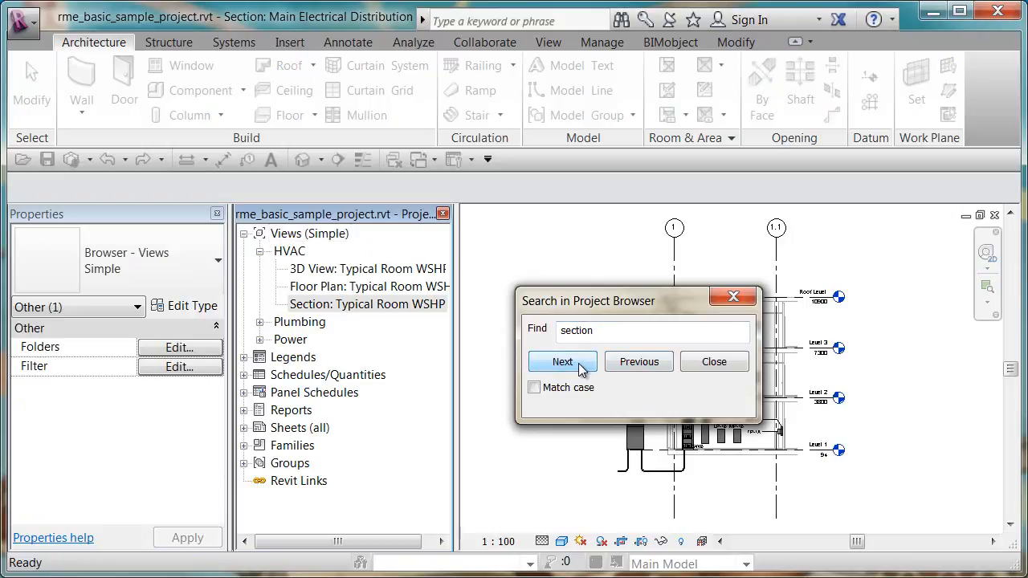
left_click(581, 368)
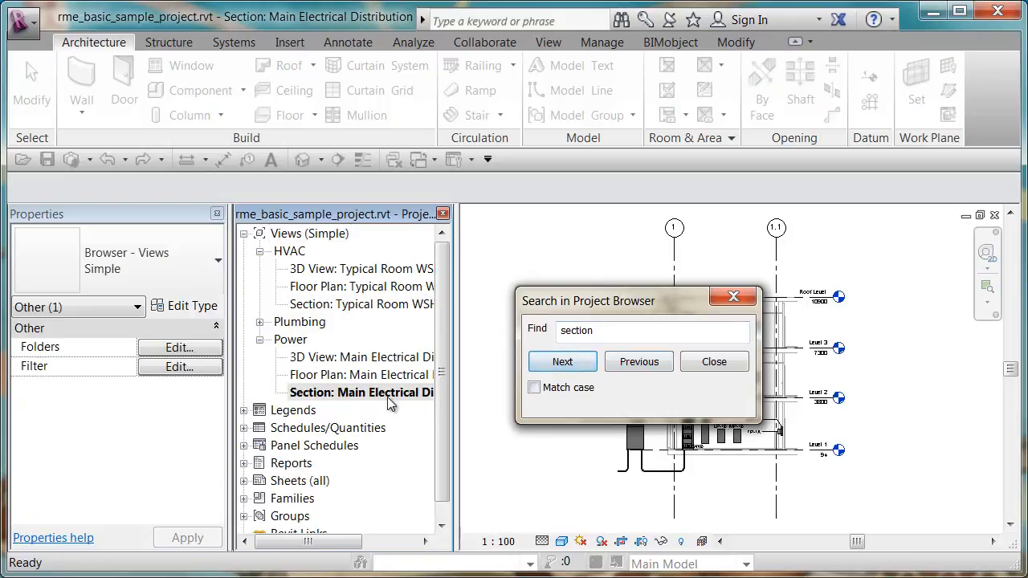
left_click(732, 296)
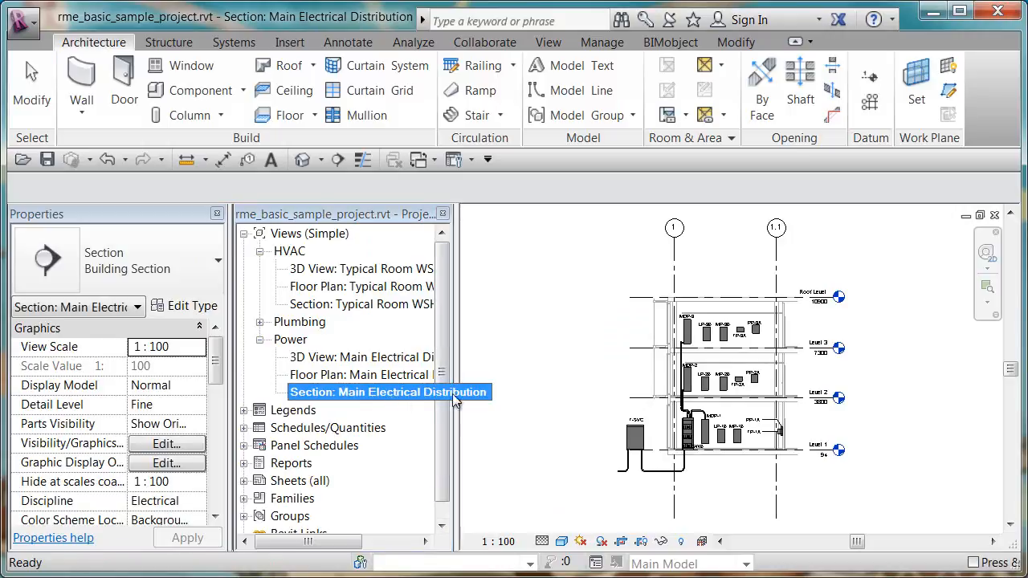
- Set the Sub-Discipline of the Main Electrical Distribution section view to Plumbing and apply it
left_click(547, 389)
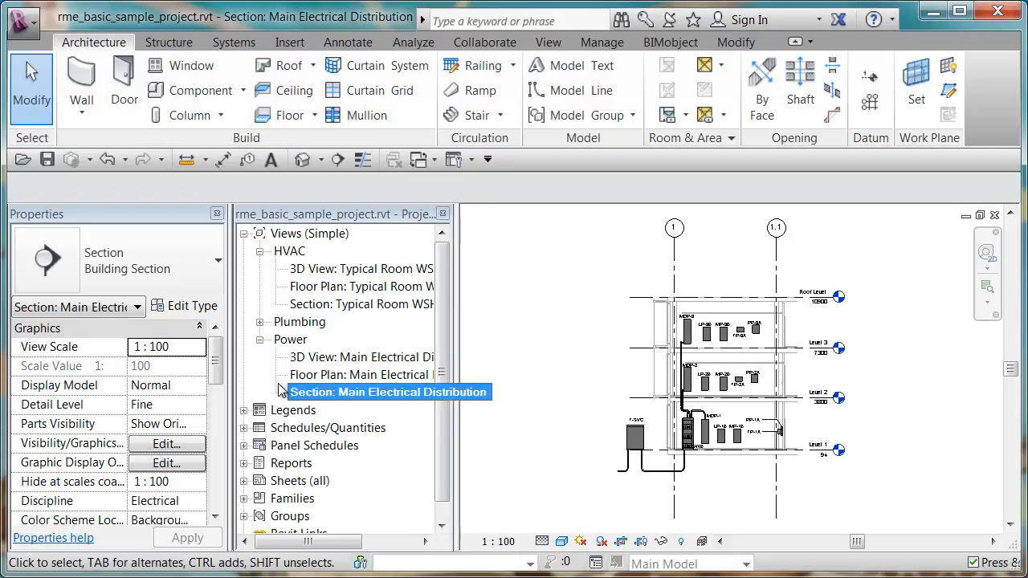
left_click_drag(217, 363, 215, 409)
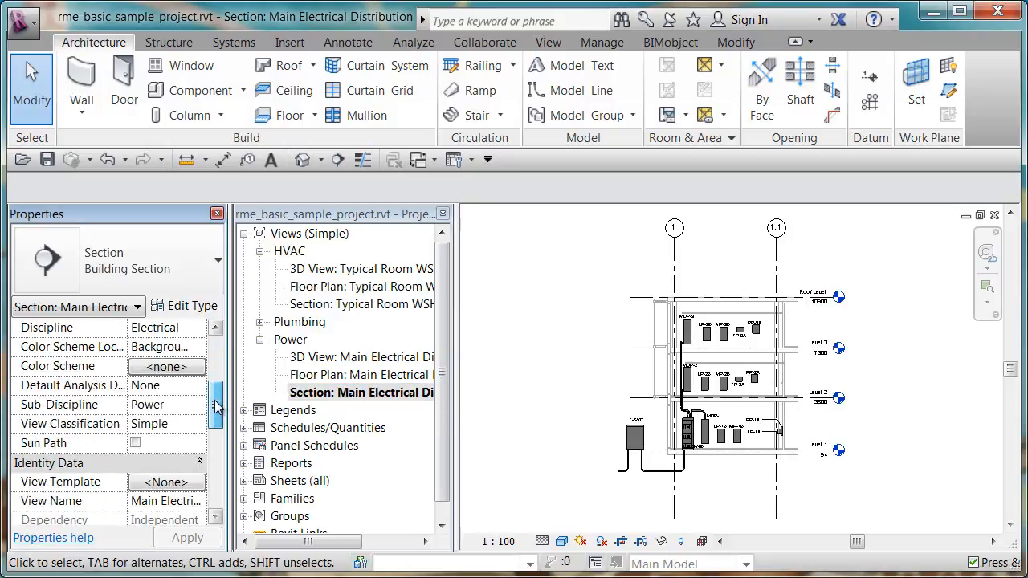
left_click(506, 399)
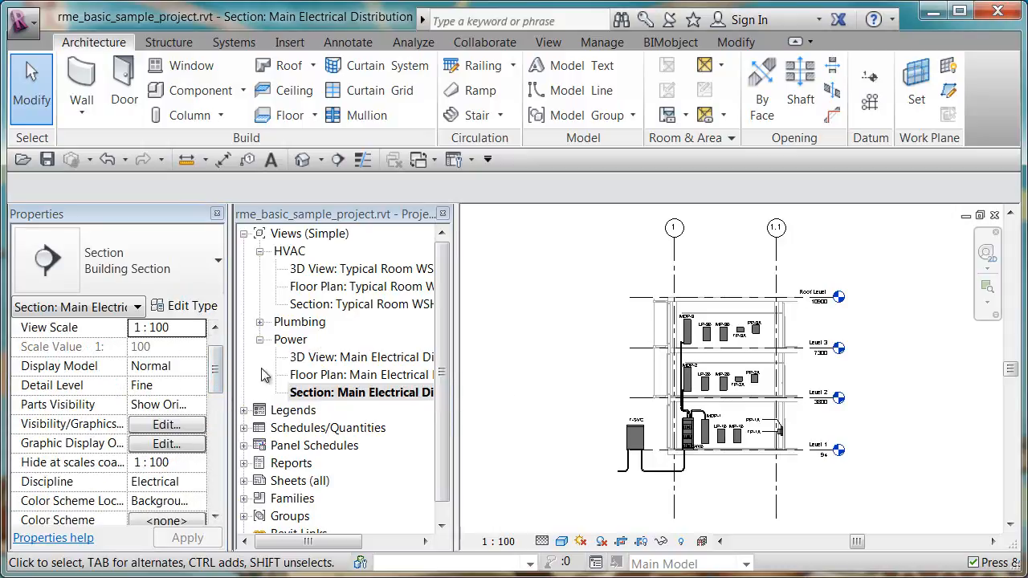
left_click_drag(217, 374, 217, 423)
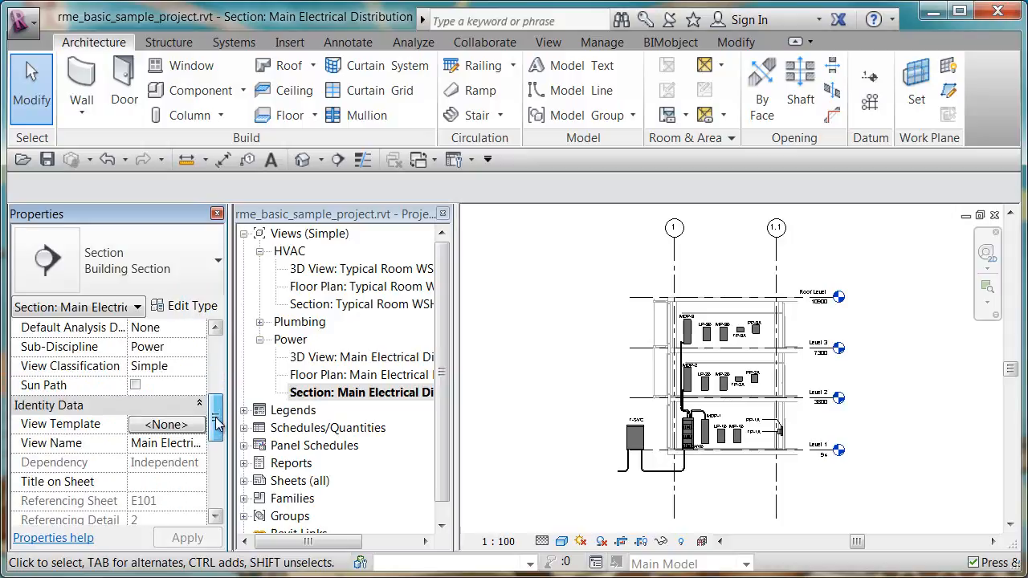
left_click(198, 351)
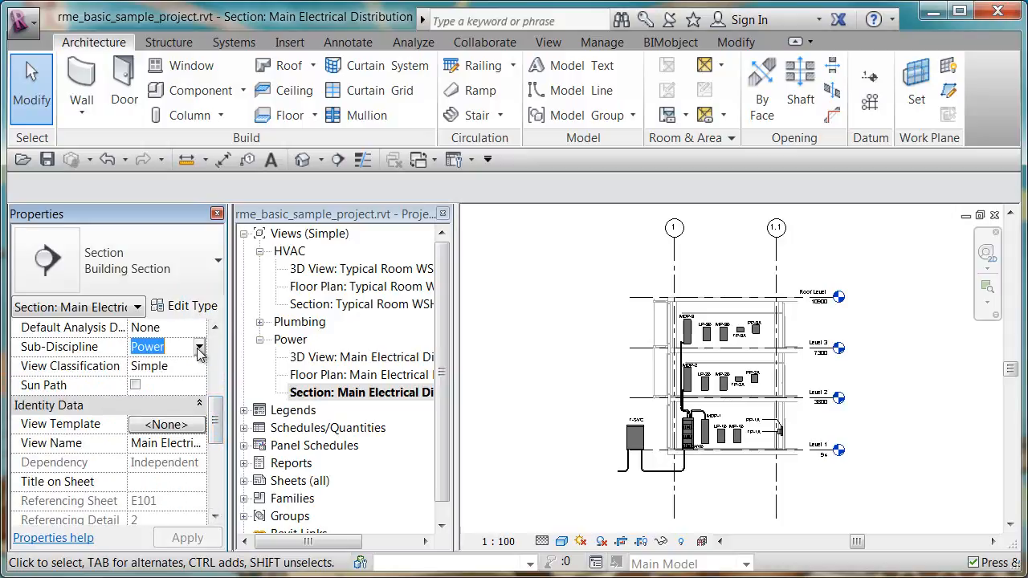
left_click(198, 346)
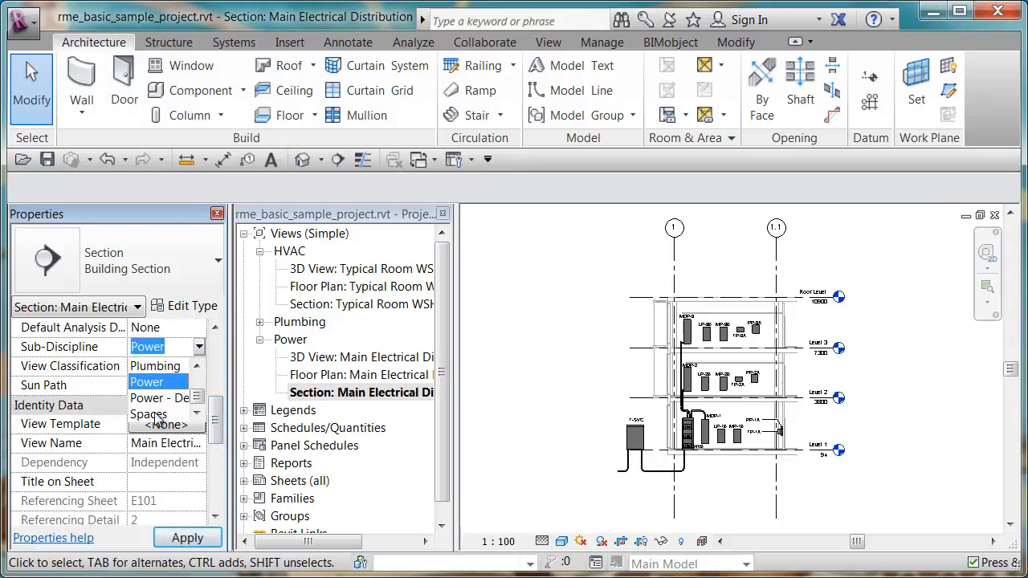
left_click(164, 366)
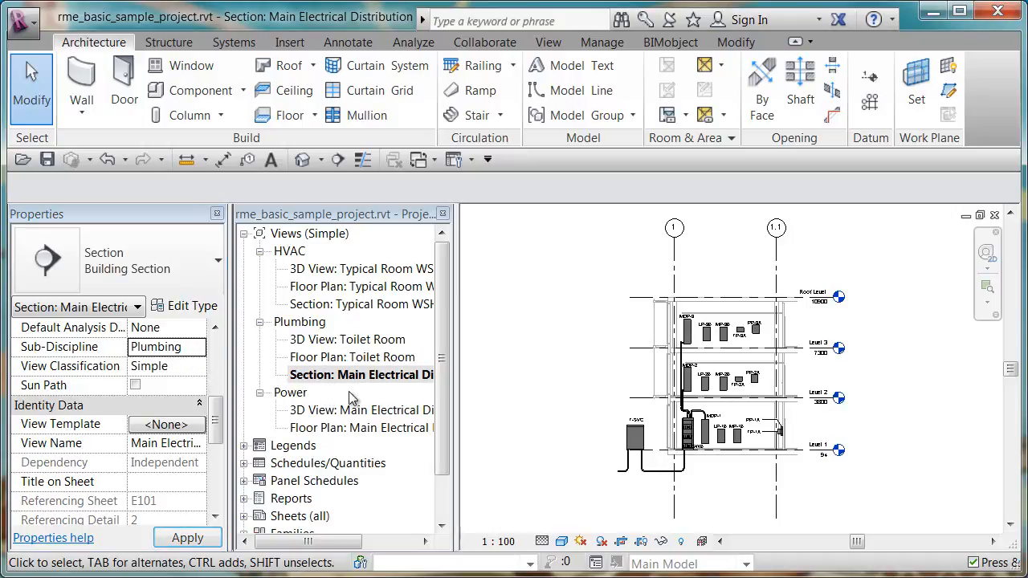
left_click(327, 372)
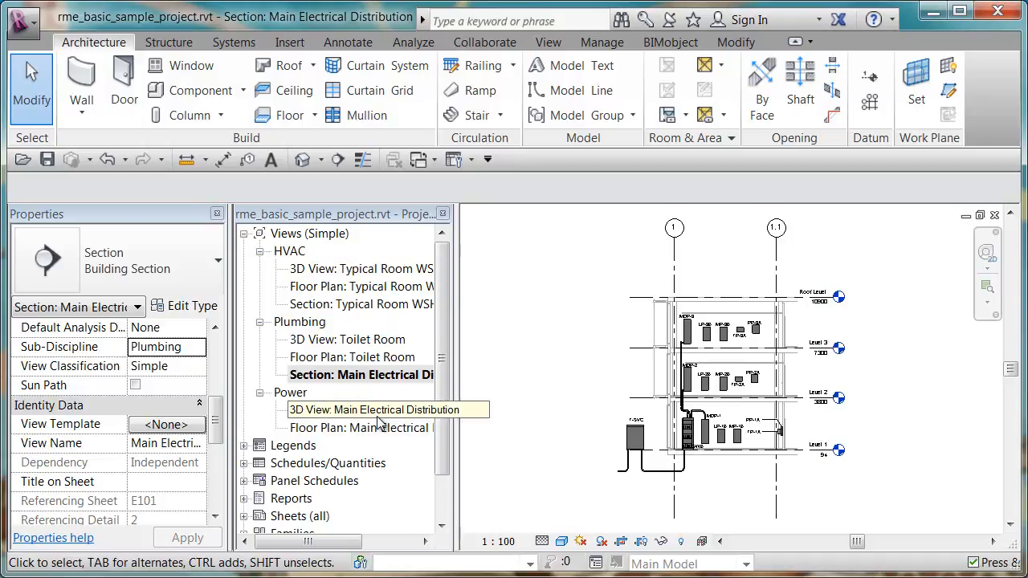
- Set the Sub-Discipline of the Main Electrical Distribution section view back to Power
left_click(362, 374)
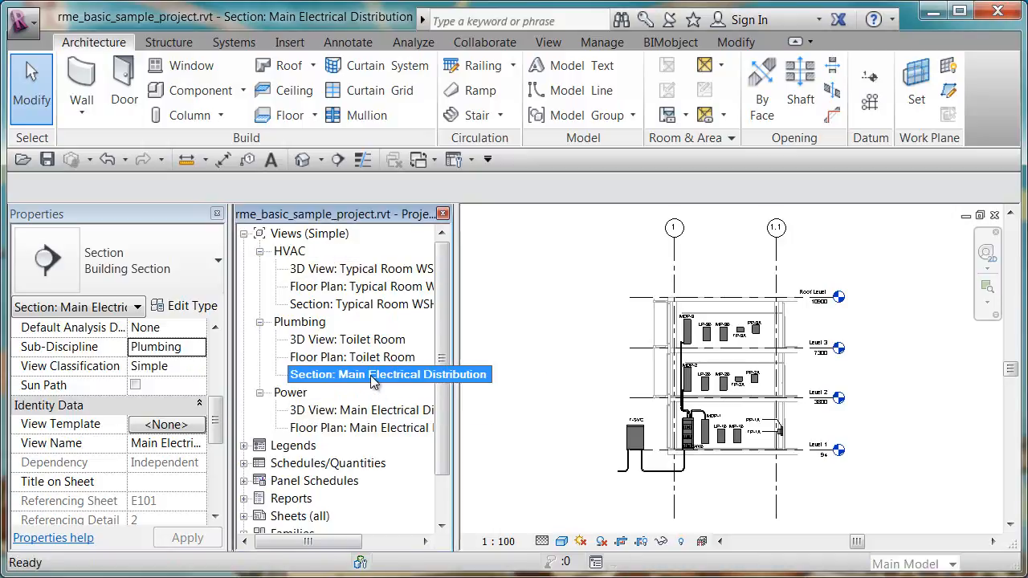
left_click(200, 346)
left_click(199, 346)
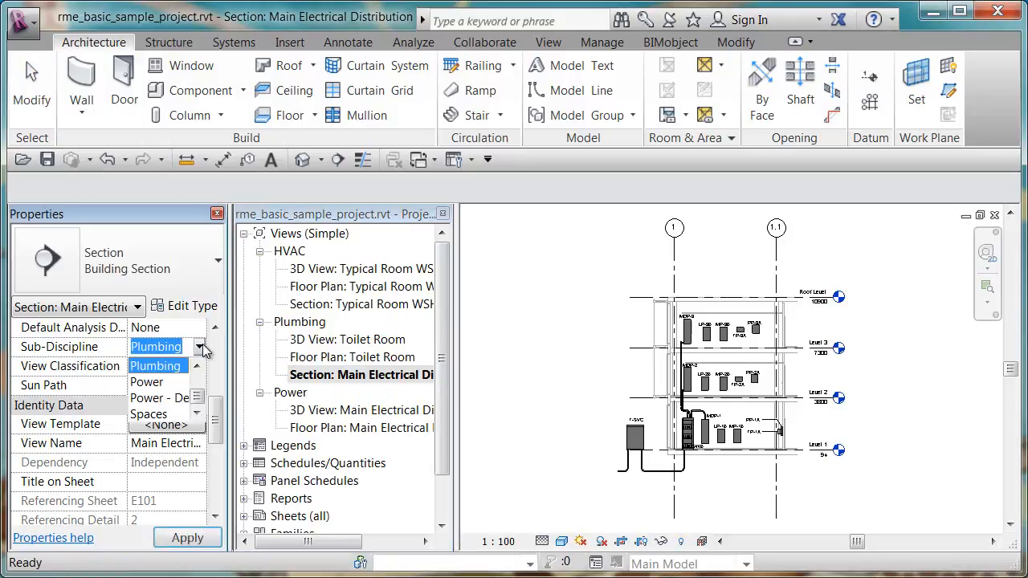
left_click(159, 383)
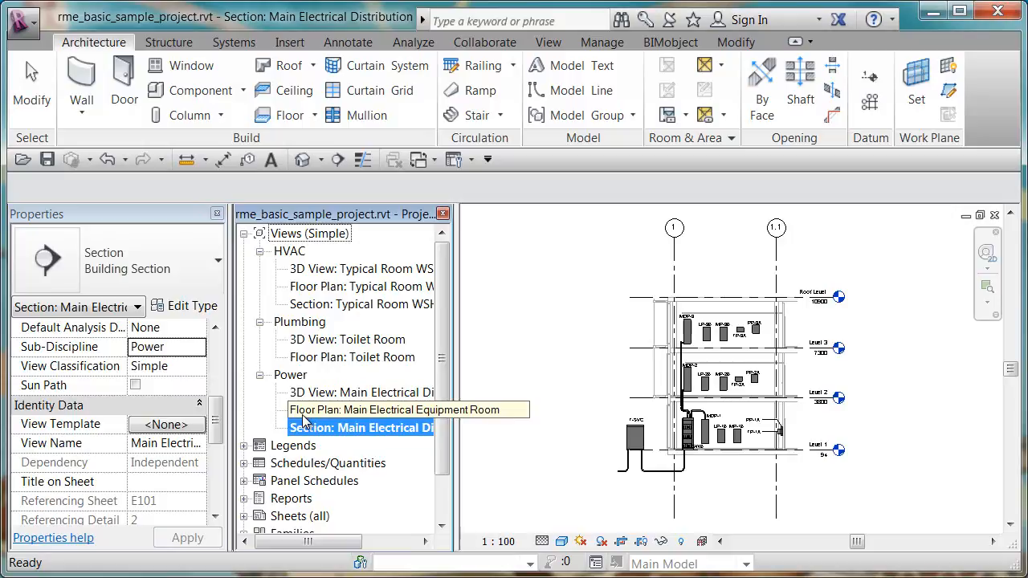
left_click(289, 375)
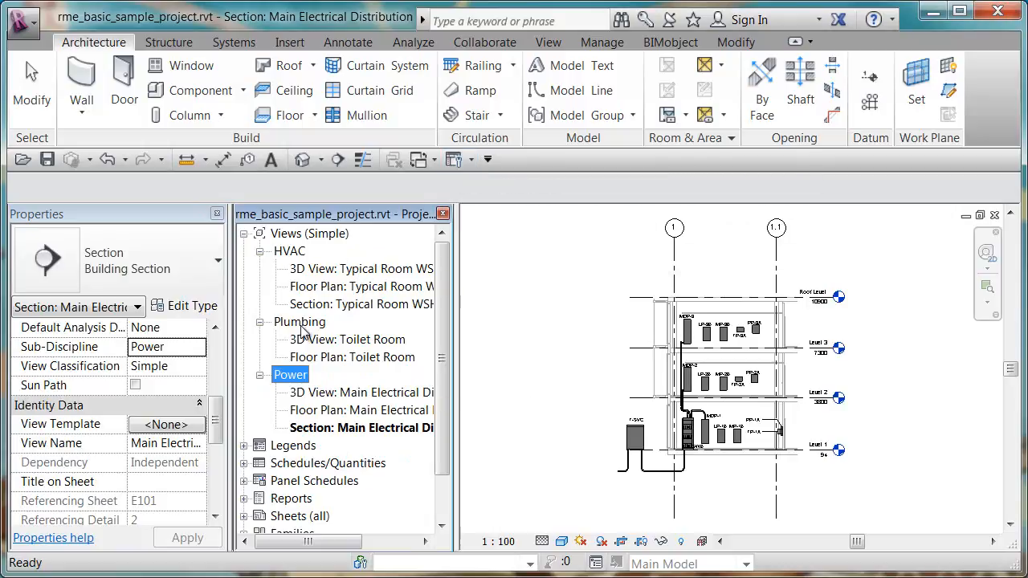
- Review the Simple organization's Group by and Sort by settings again, leaving the browser organization as it is
left_click(474, 161)
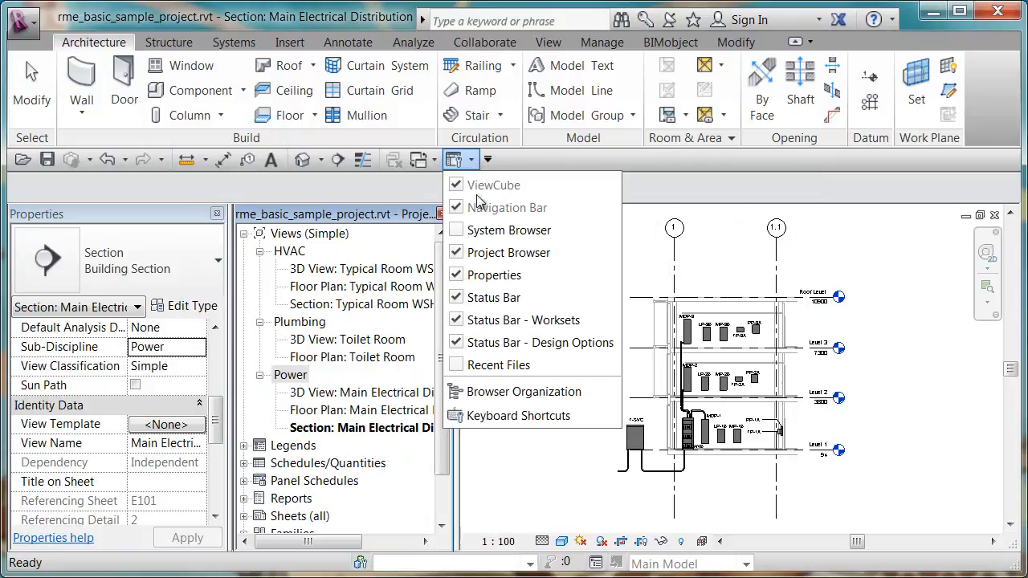
left_click(496, 392)
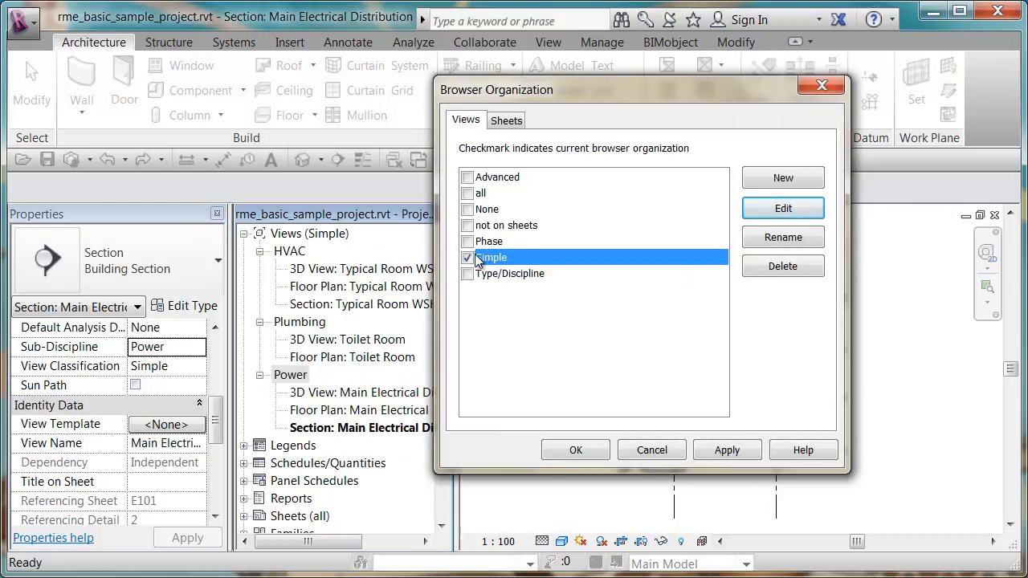
left_click(783, 210)
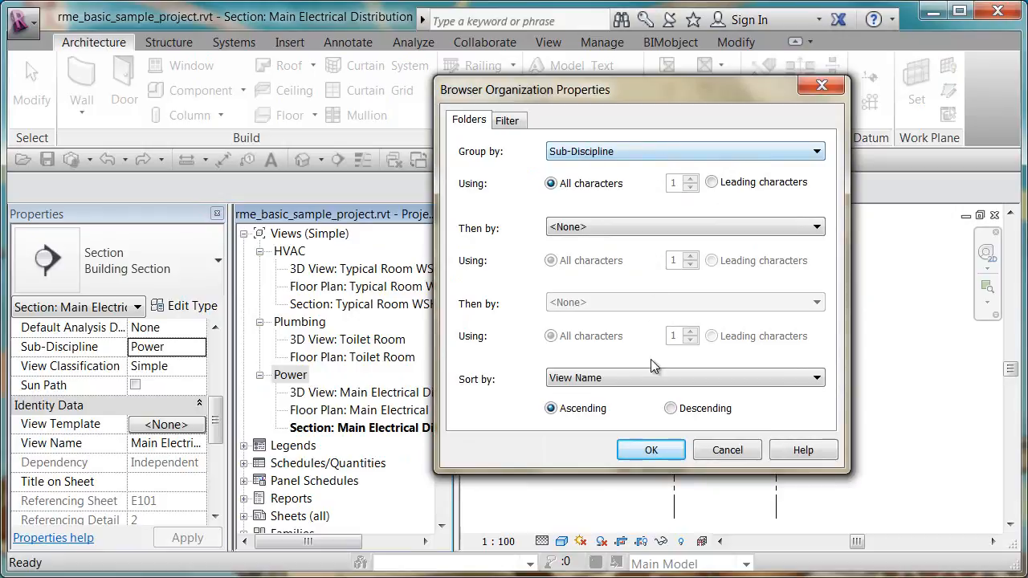
left_click(720, 452)
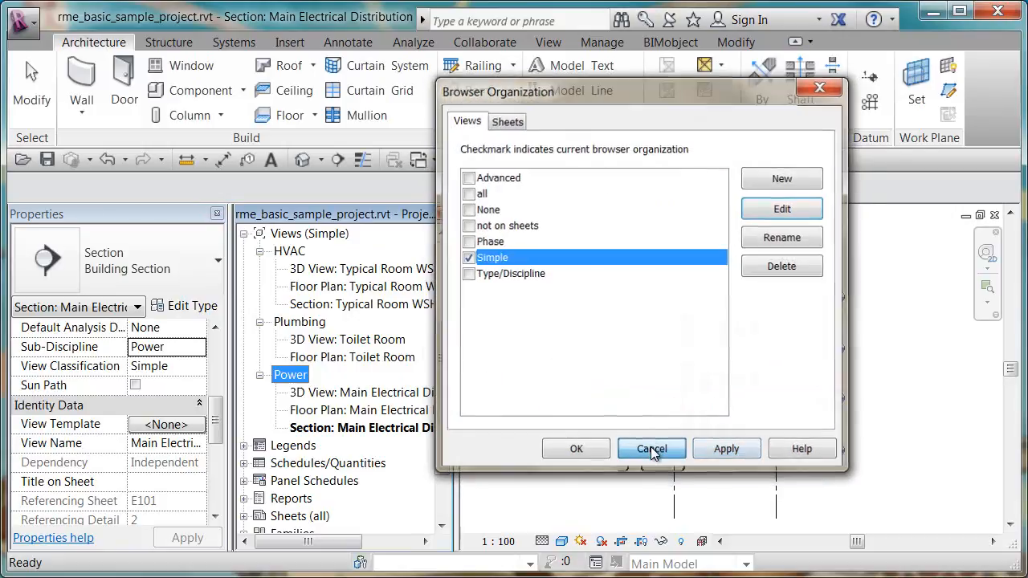
left_click(650, 450)
left_click(544, 352)
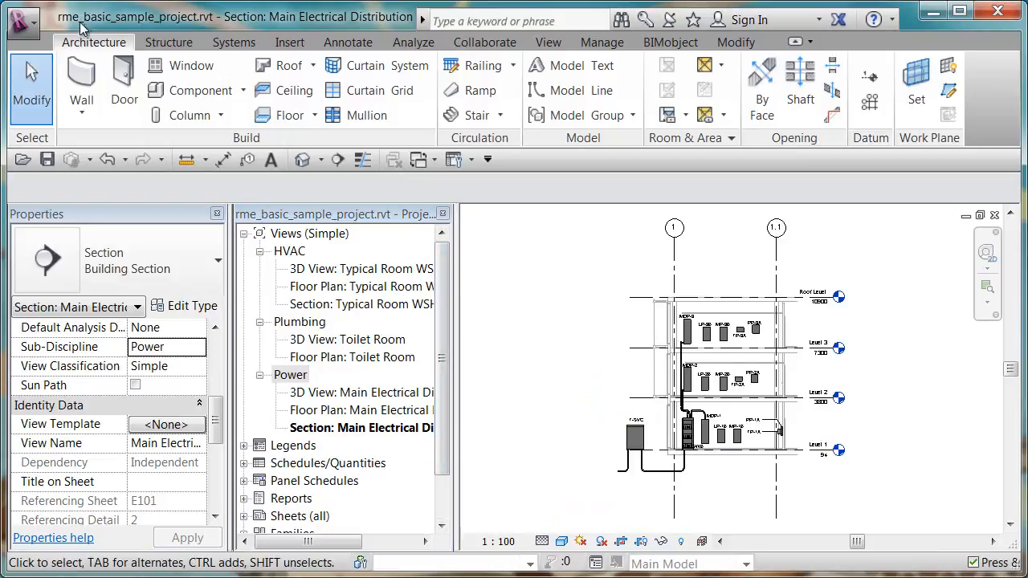
- Close the sample MEP project without saving changes and start a new project from the Architectural template
left_click(24, 22)
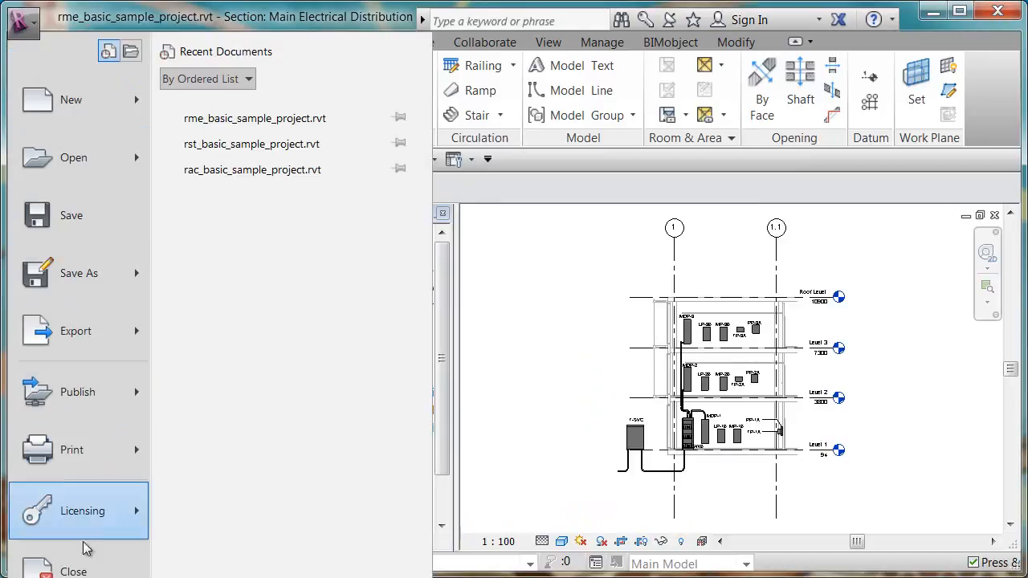
left_click(89, 572)
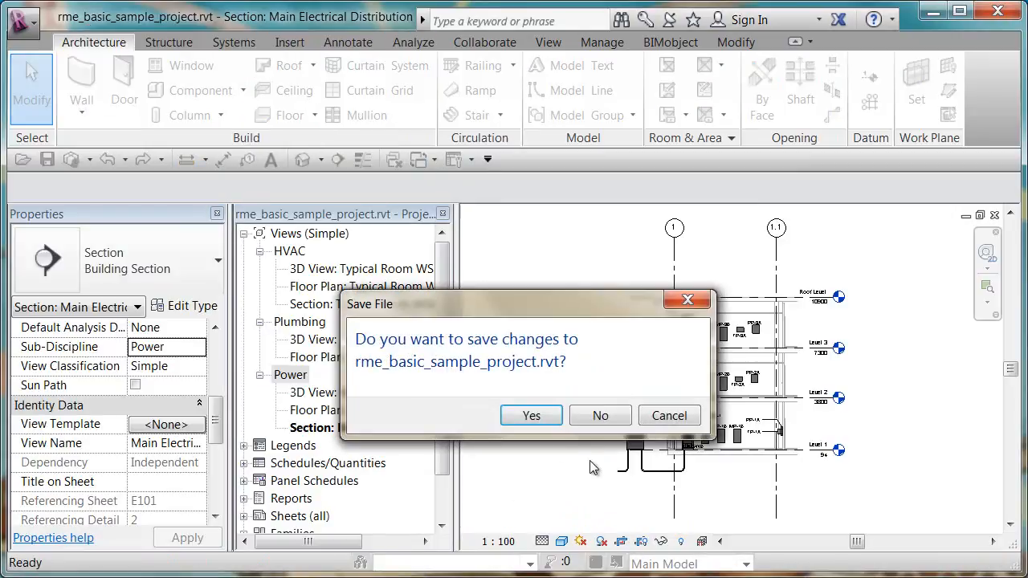
left_click(598, 412)
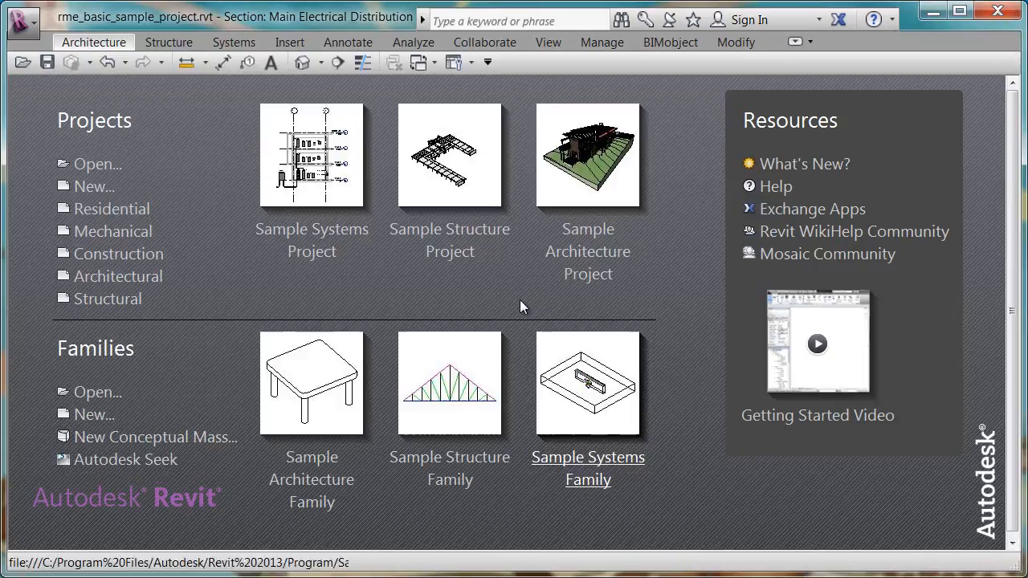
left_click(153, 281)
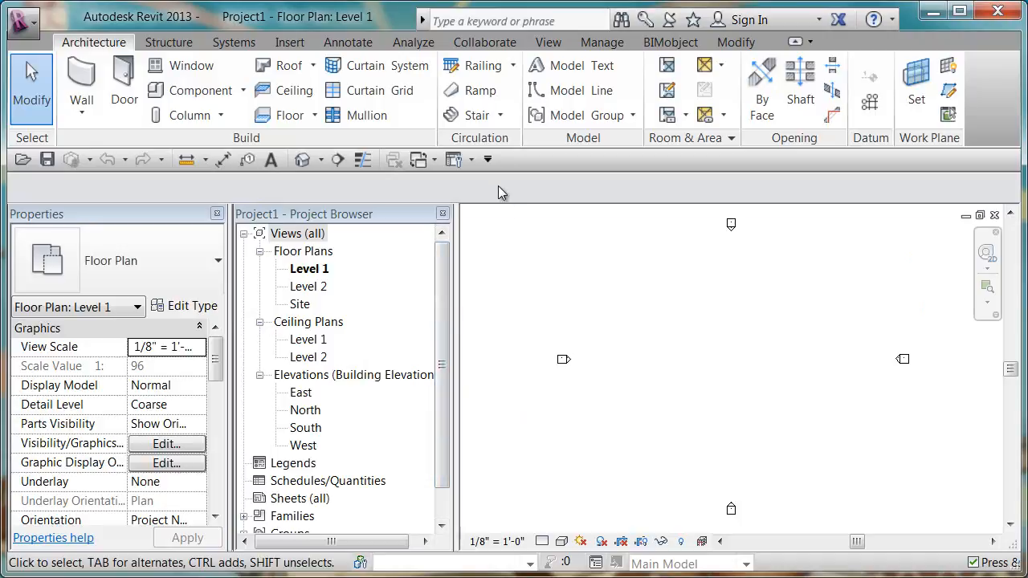
- Review the Discipline view organization's folder settings and available Group by fields, leaving the browser organization as it is
left_click(472, 160)
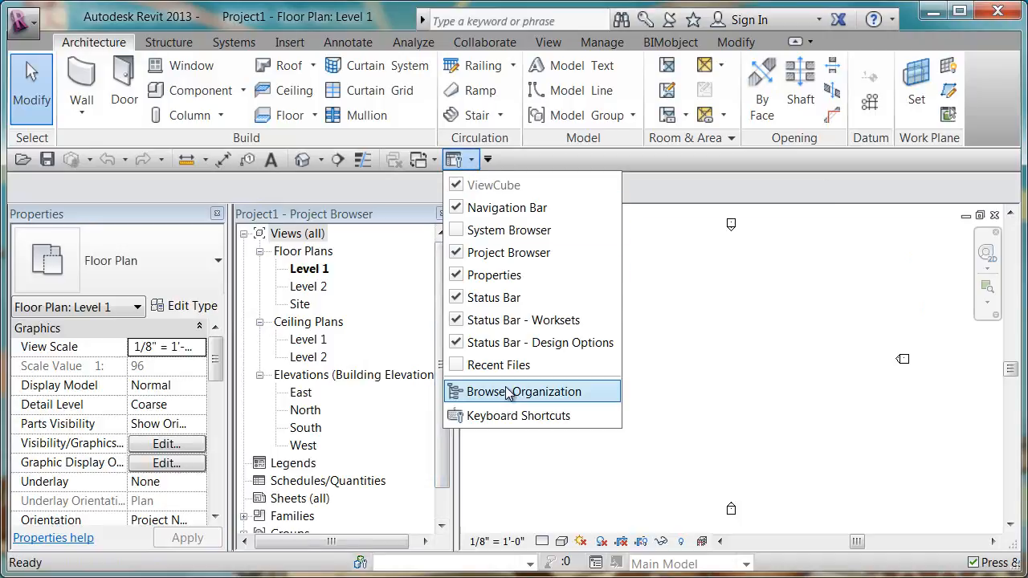
left_click(504, 390)
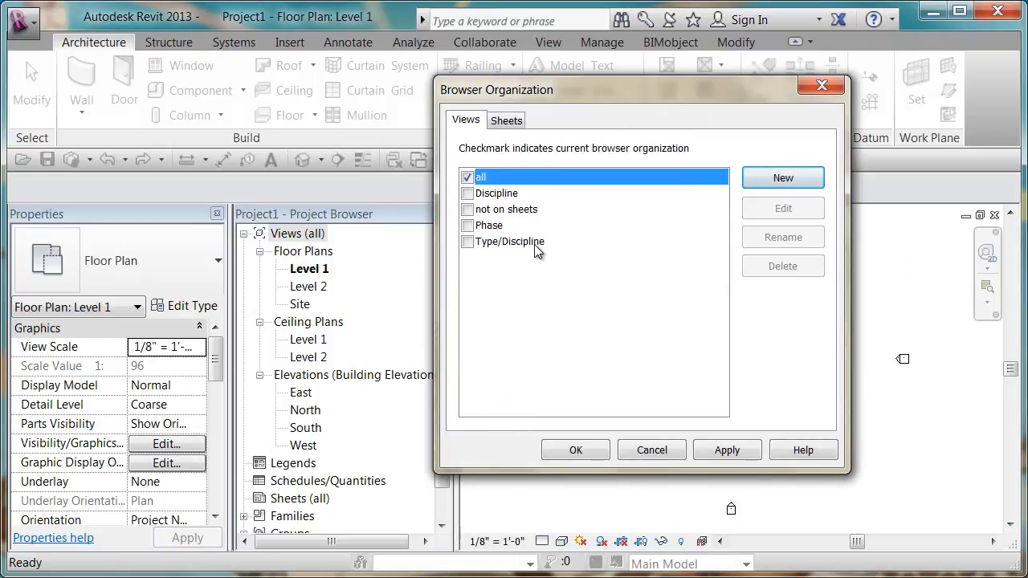
left_click(511, 196)
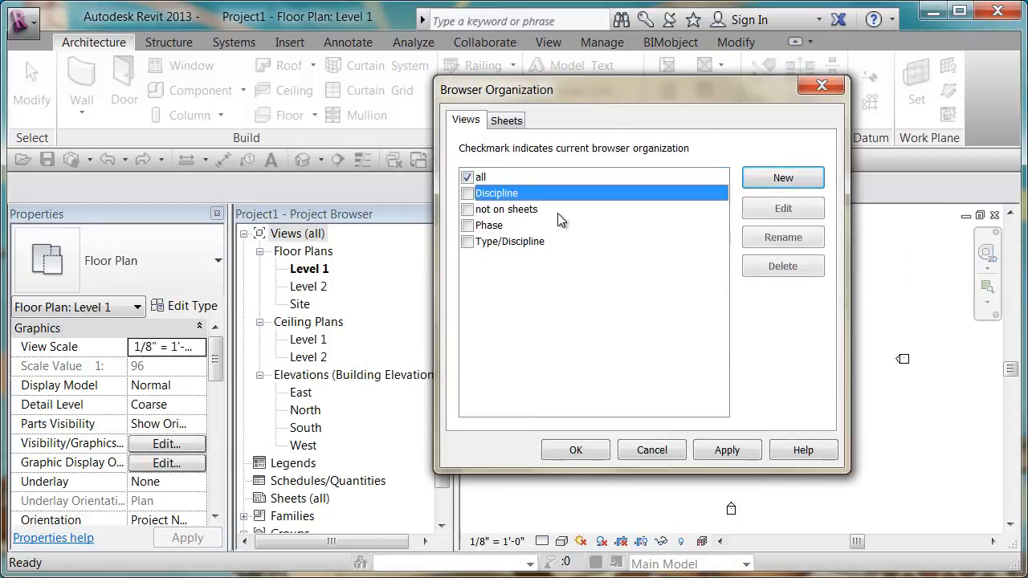
left_click(783, 208)
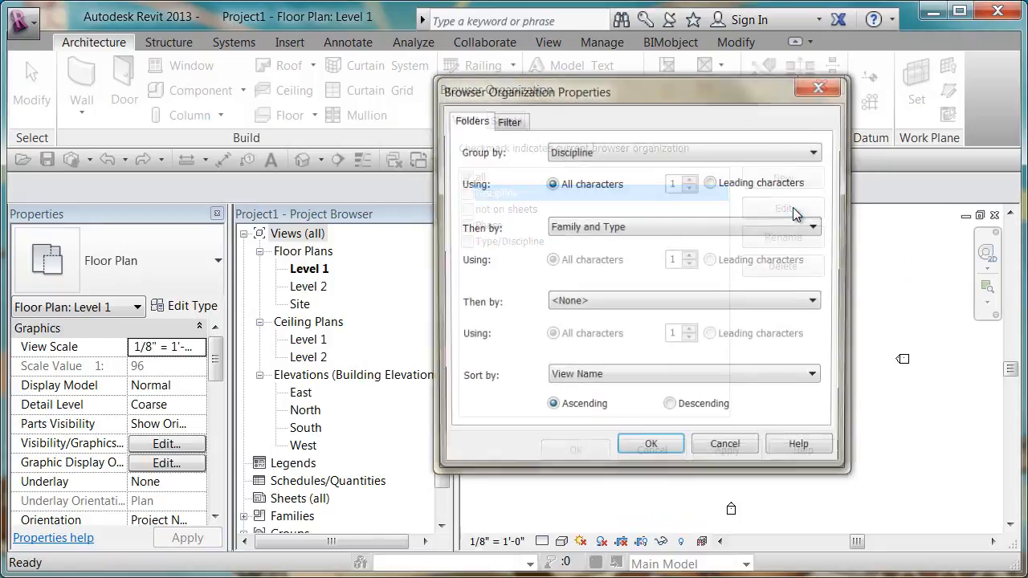
left_click(600, 153)
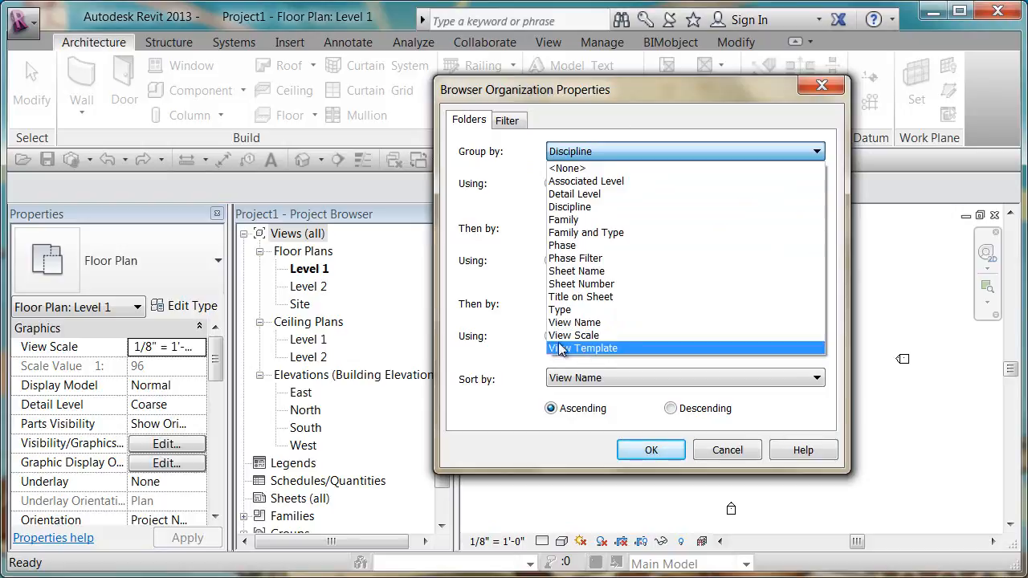
left_click(518, 328)
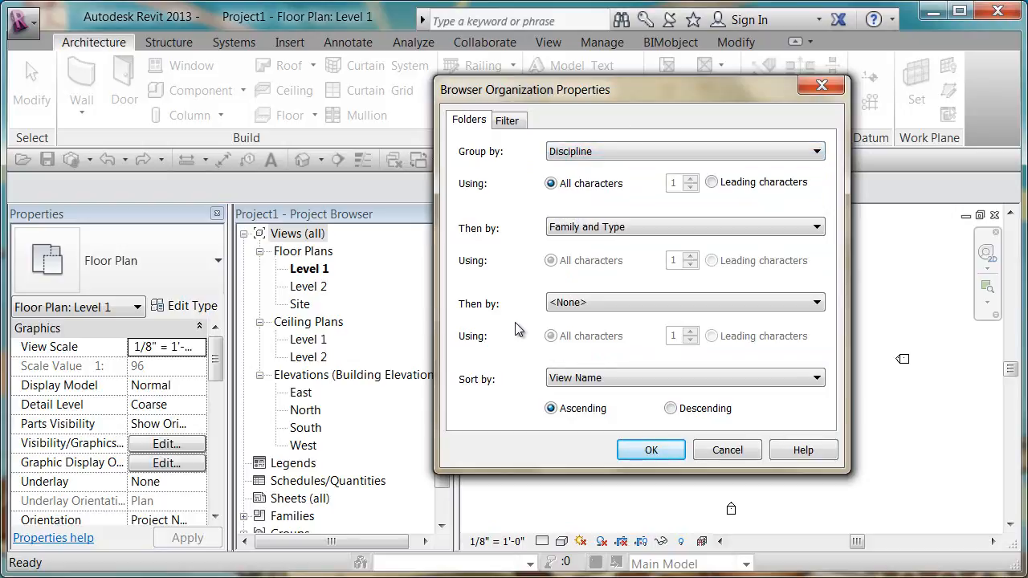
left_click(726, 449)
left_click(576, 449)
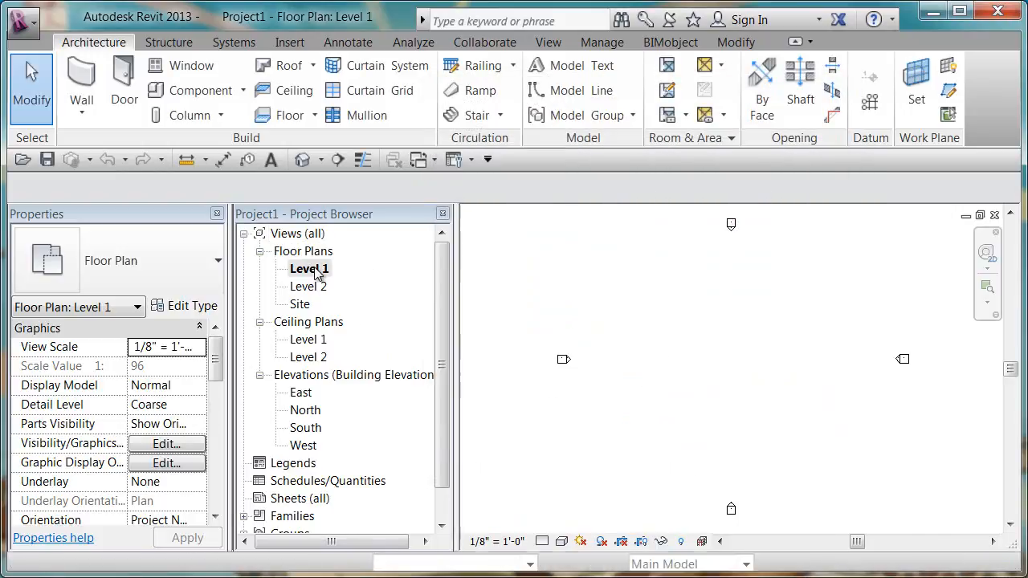
- Look through the Level 1 floor plan's view properties around Discipline for a sub-discipline parameter
left_click_drag(217, 362, 217, 401)
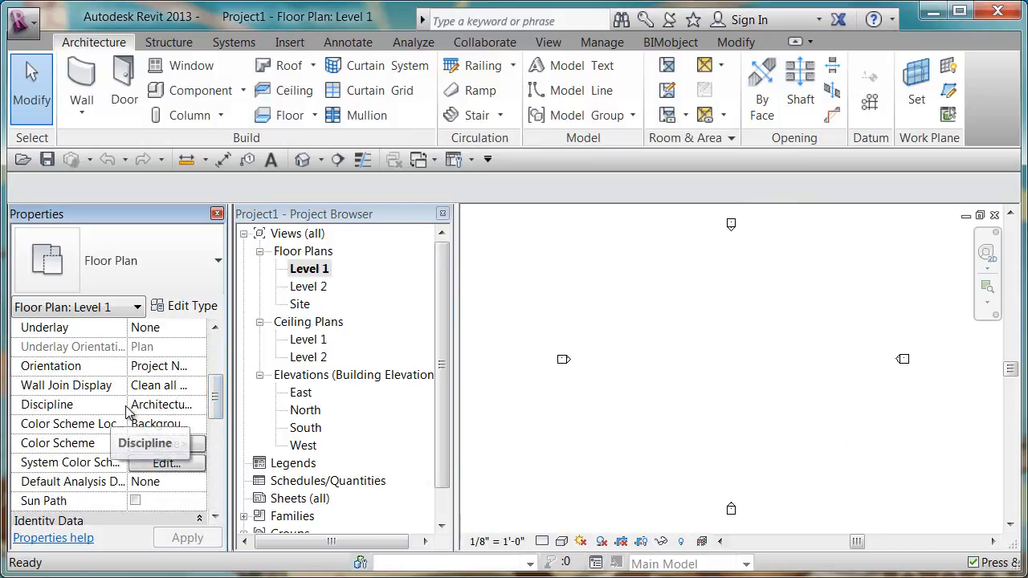
scroll(217, 408, "down", 1)
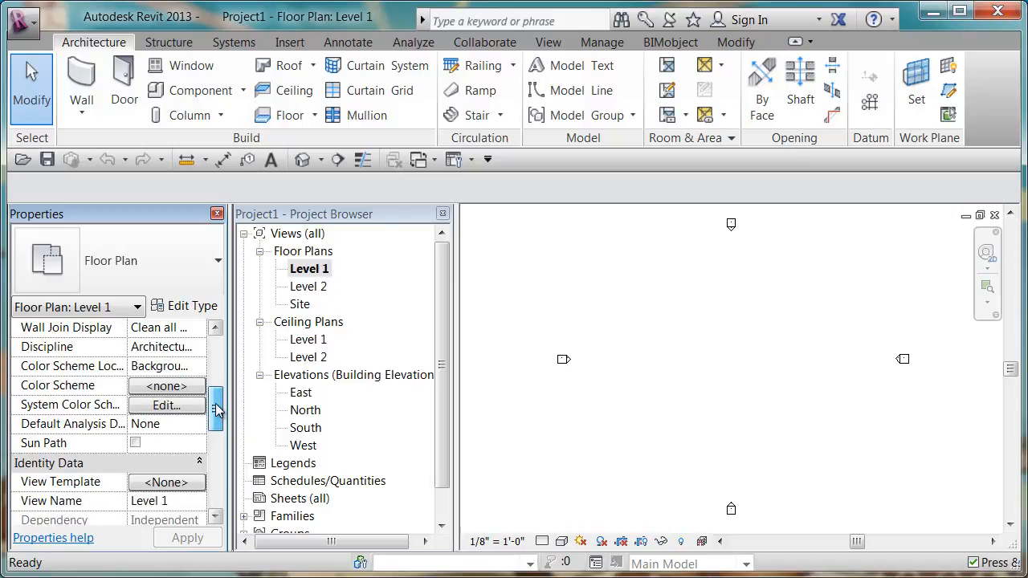
left_click_drag(216, 408, 217, 357)
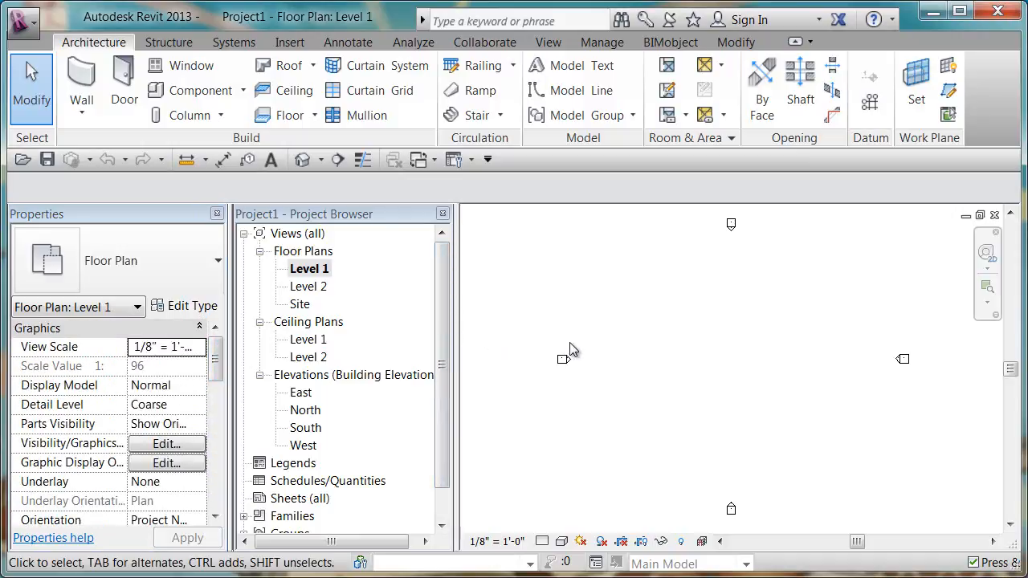
- Start a new project parameter named Sub Discipline and set its type of parameter to Text
left_click(604, 42)
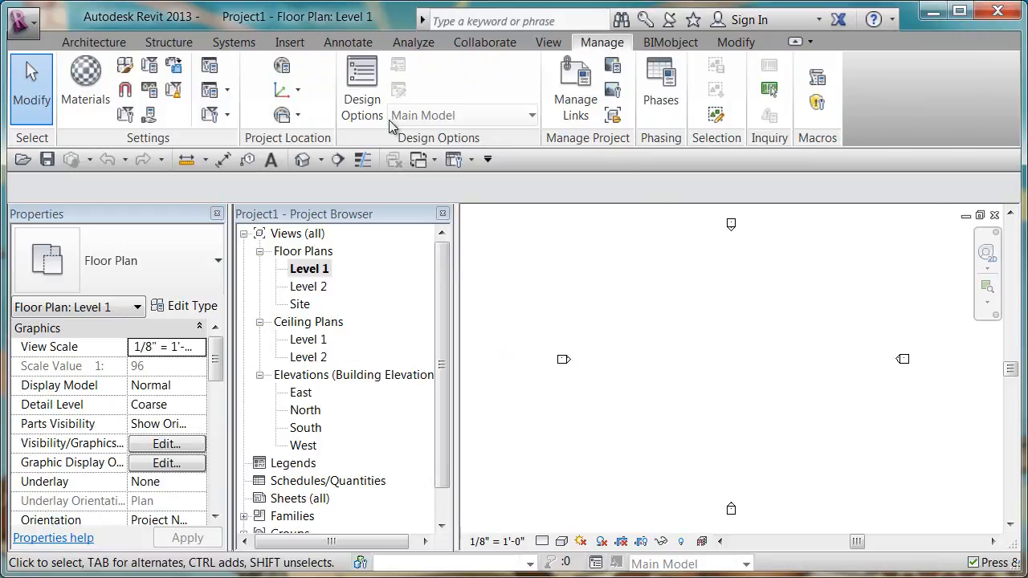
left_click(152, 66)
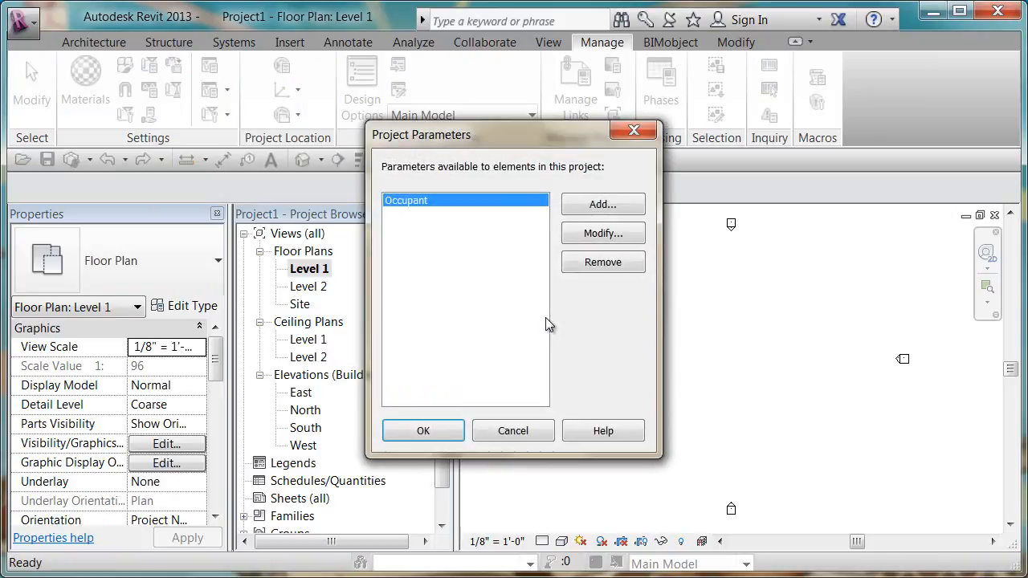
left_click(604, 207)
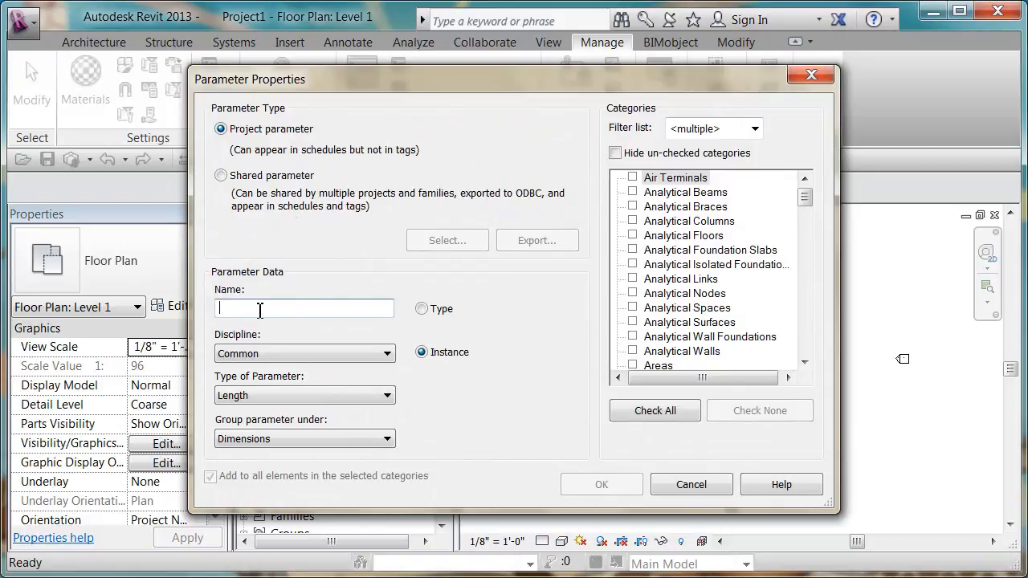
type("Sub Discipline")
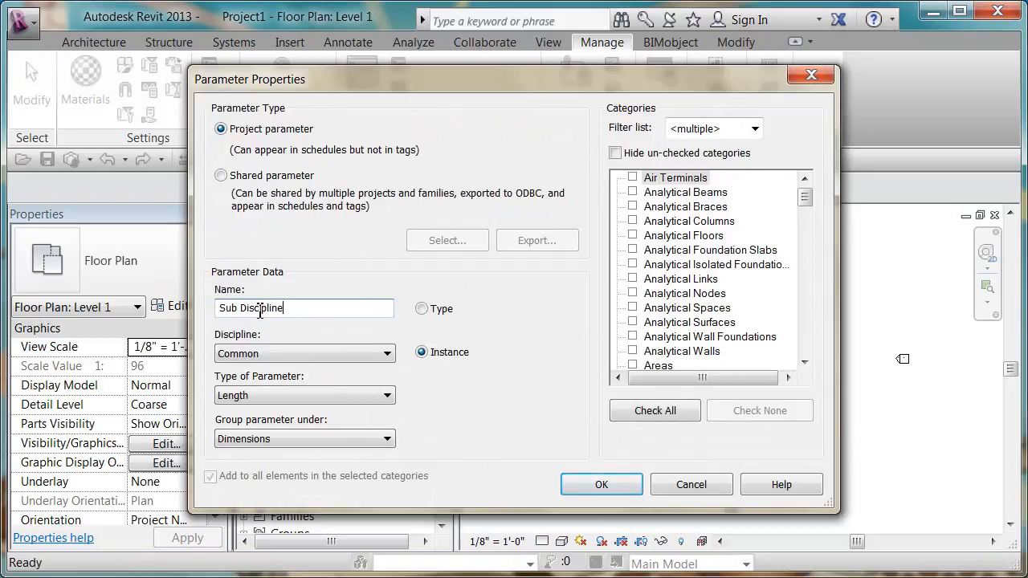
left_click(252, 394)
left_click(249, 410)
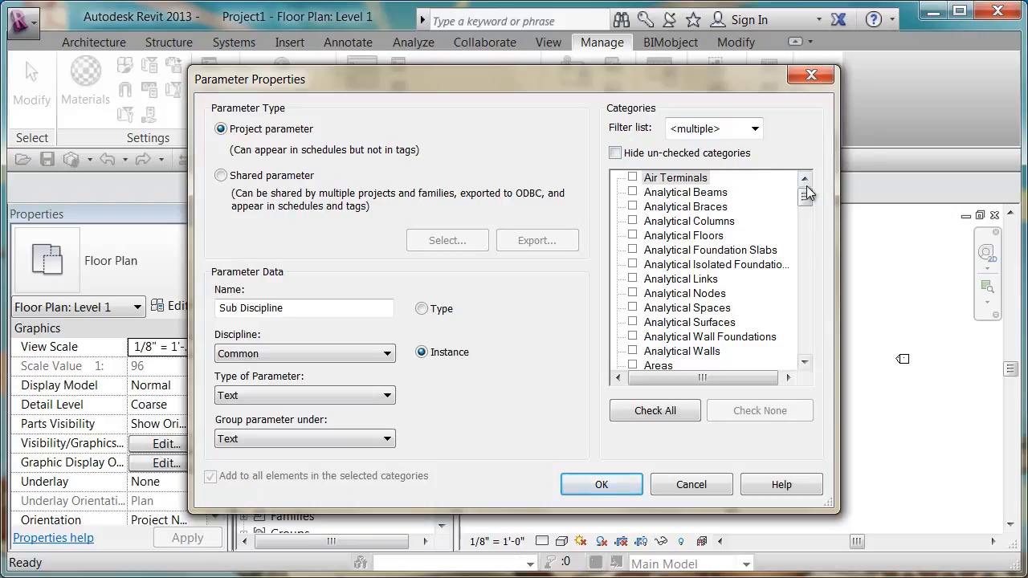
- Assign the Sub Discipline parameter to the Views category and add it to the project
left_click_drag(805, 194, 805, 332)
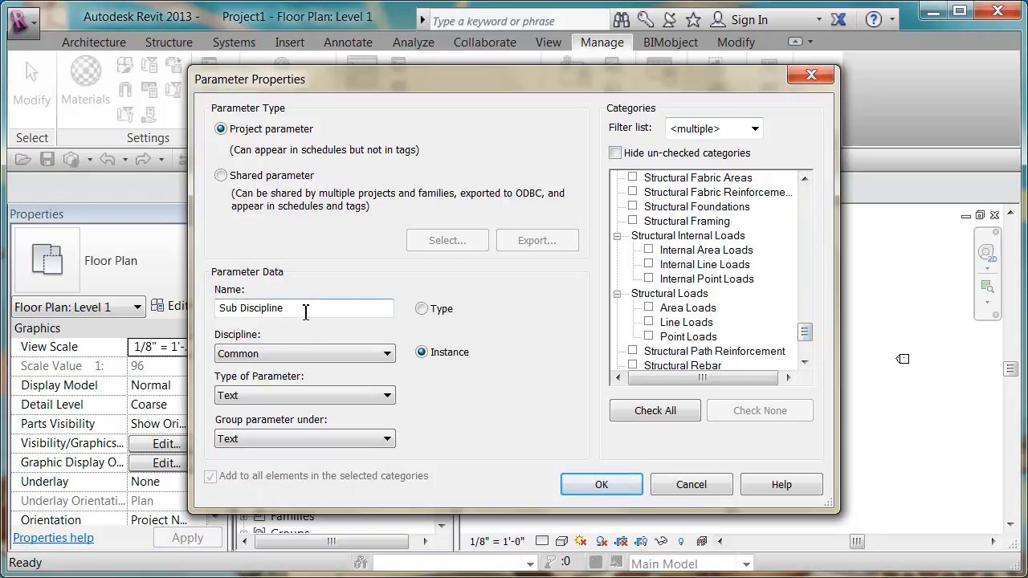
left_click_drag(805, 330, 805, 345)
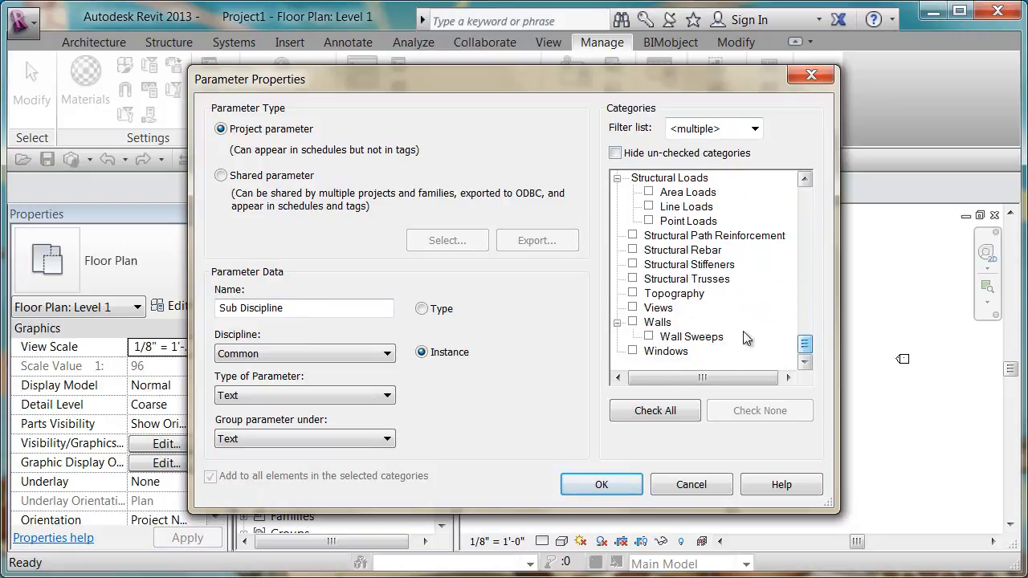
left_click(633, 308)
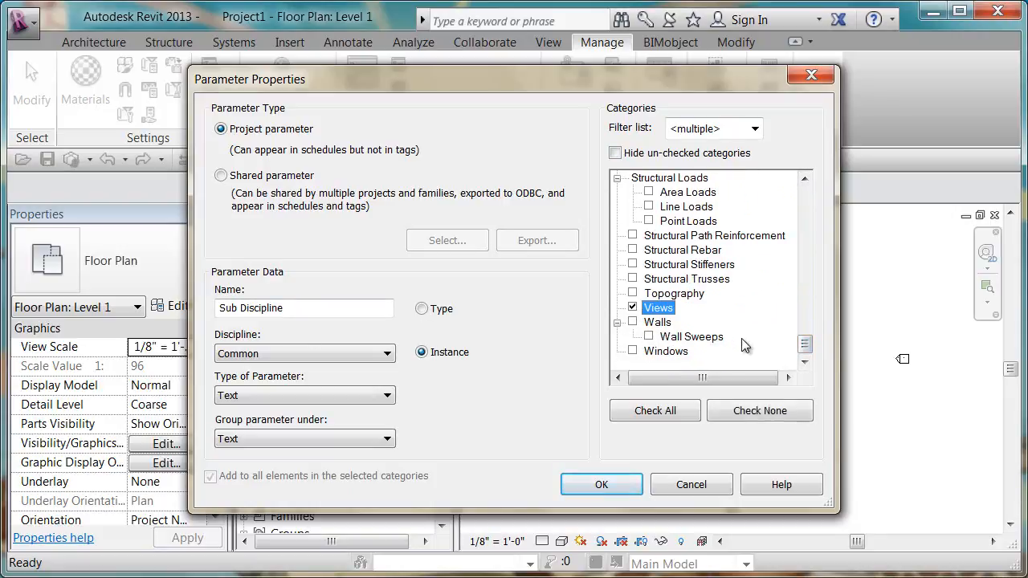
left_click(328, 312)
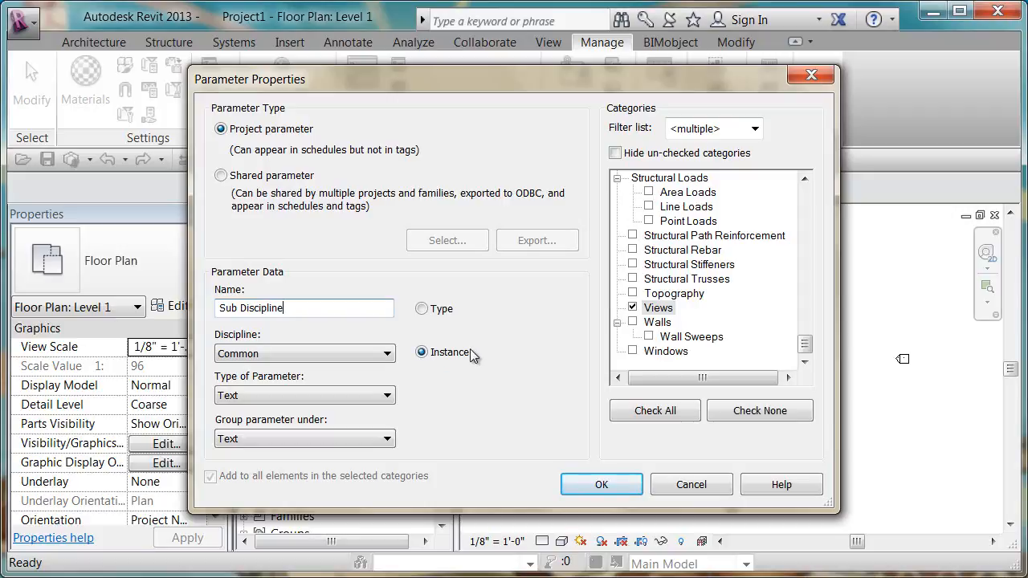
left_click(604, 481)
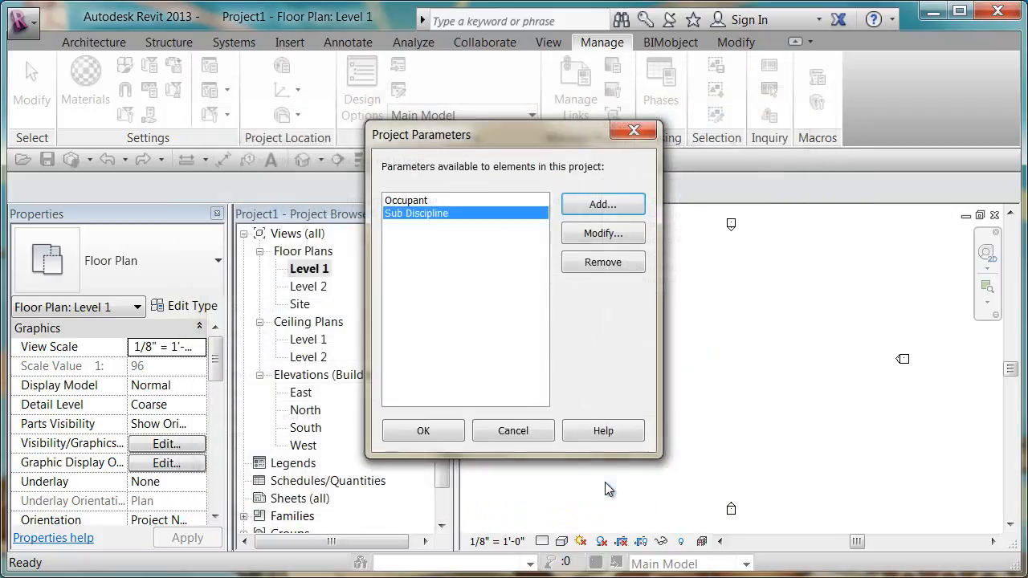
left_click(444, 431)
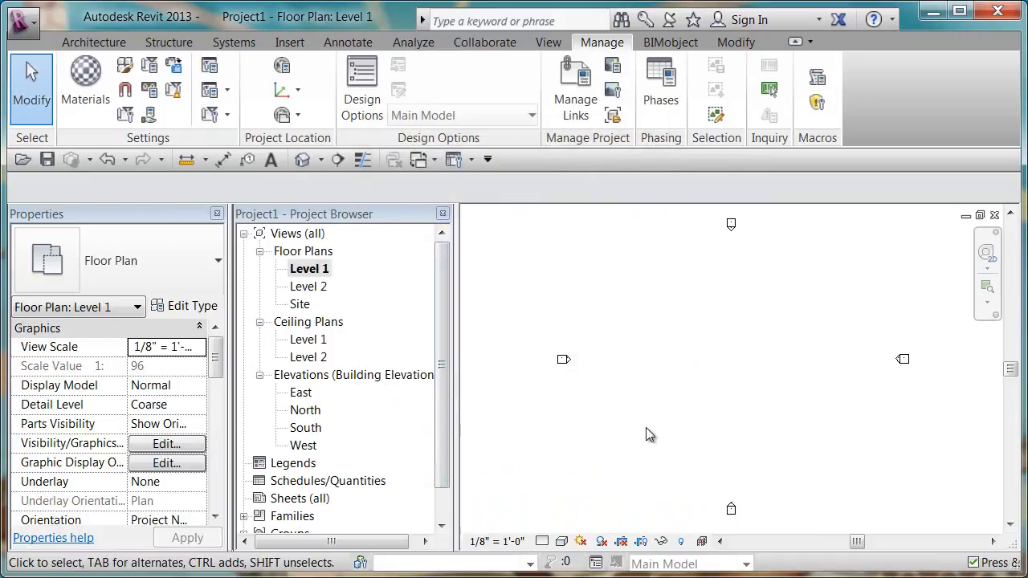
- Open the Level 2 floor plan and look for the Sub Discipline parameter in its view properties
double_click(309, 287)
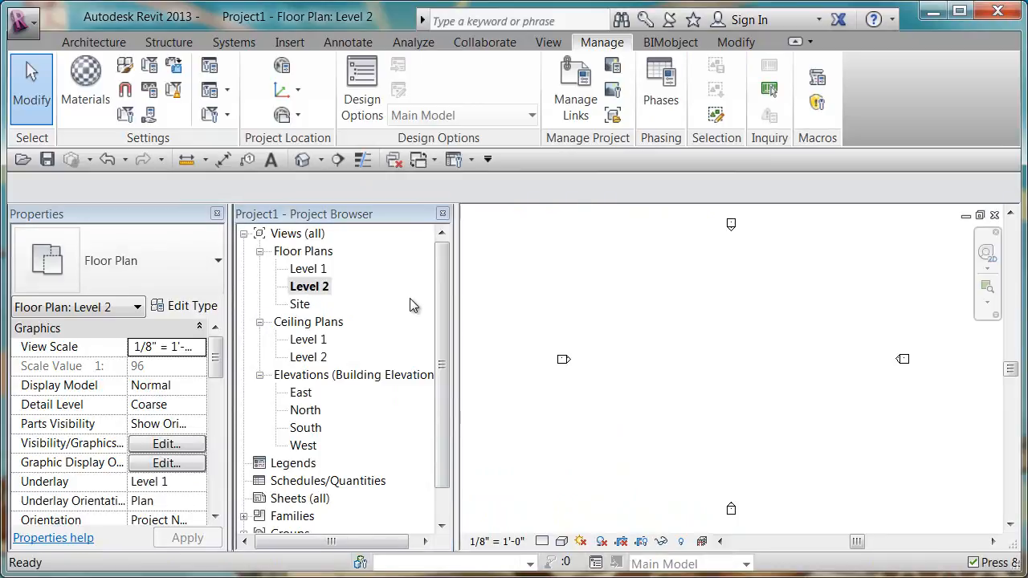
left_click_drag(215, 364, 197, 417)
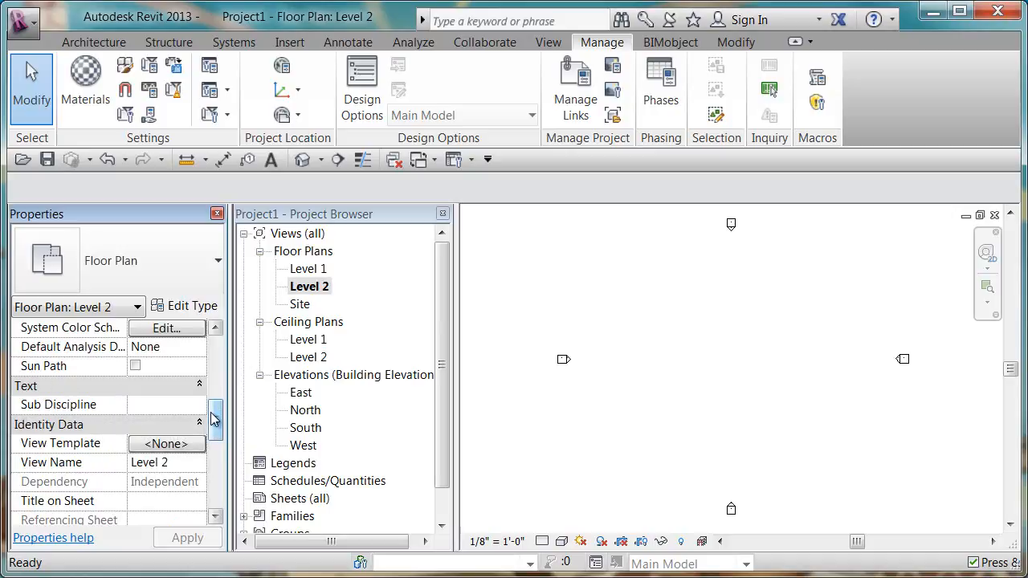
left_click_drag(215, 417, 228, 235)
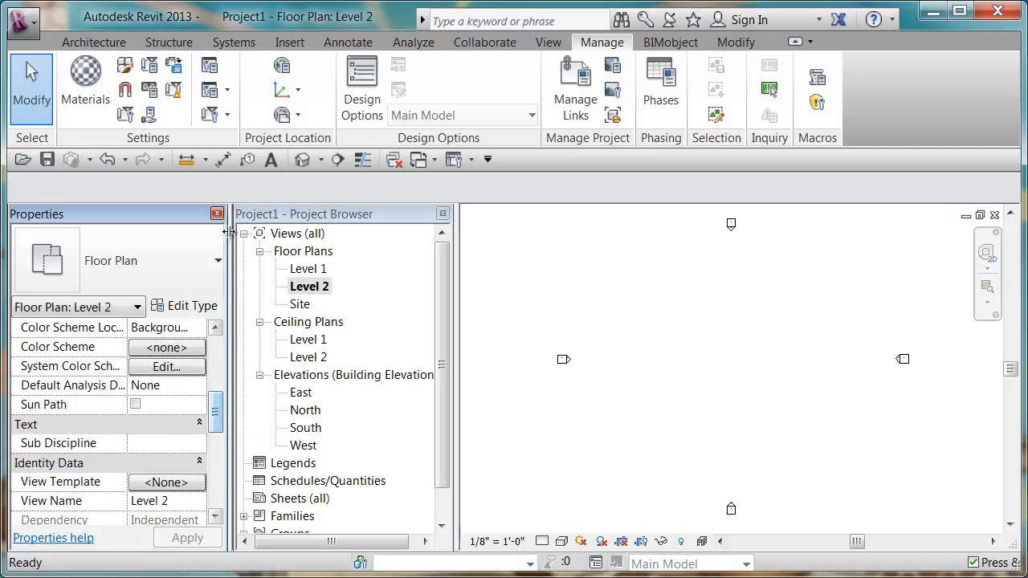
- Group the Sub Discipline project parameter under Graphics and check its place in the Level 2 view properties
left_click(153, 71)
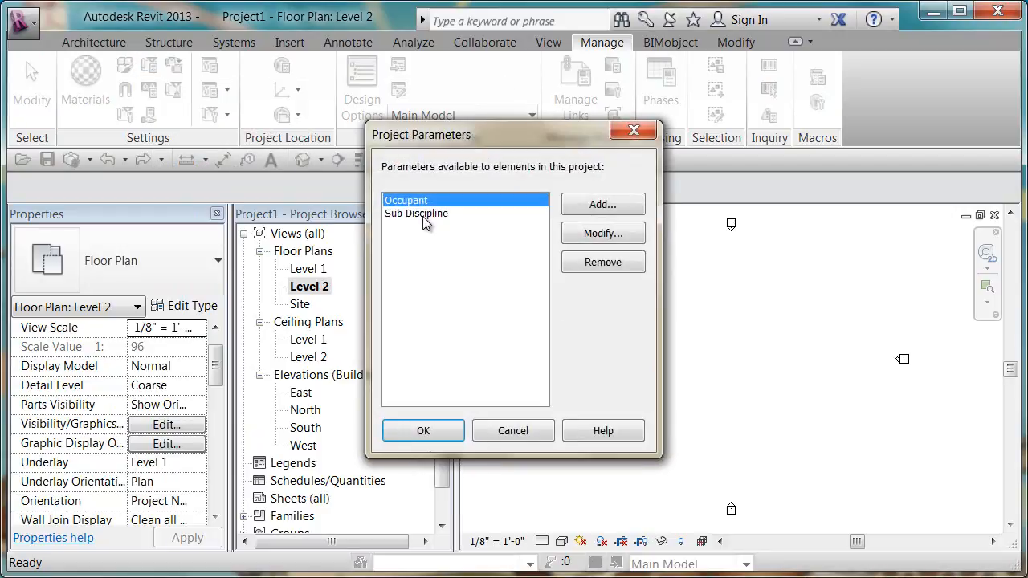
left_click(424, 214)
left_click(604, 235)
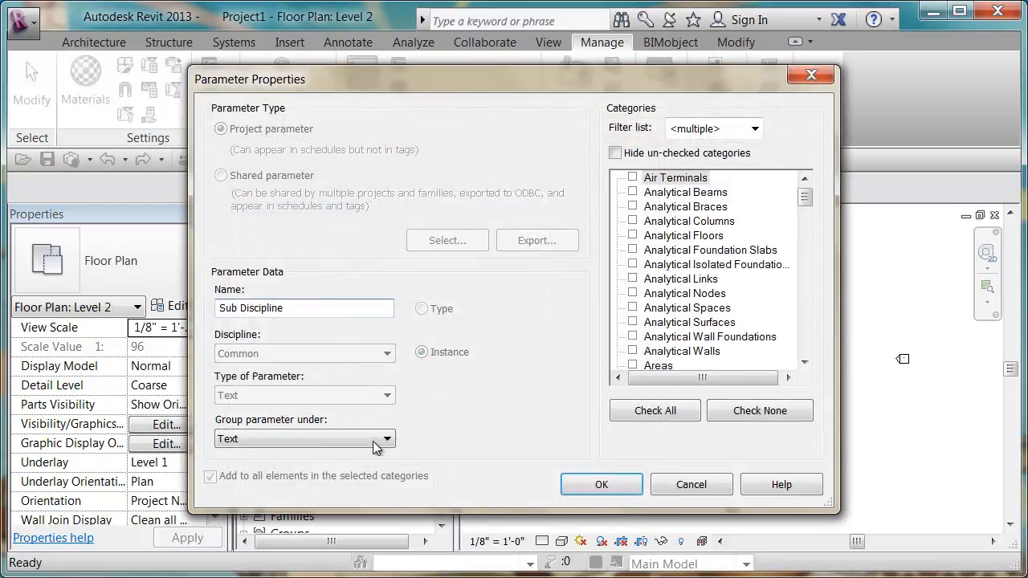
left_click(328, 439)
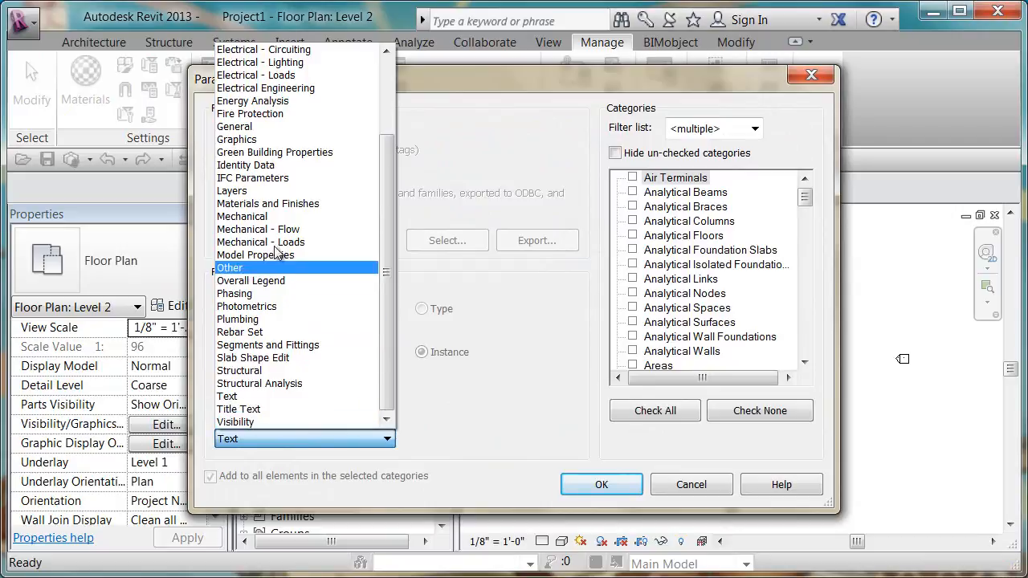
left_click(247, 143)
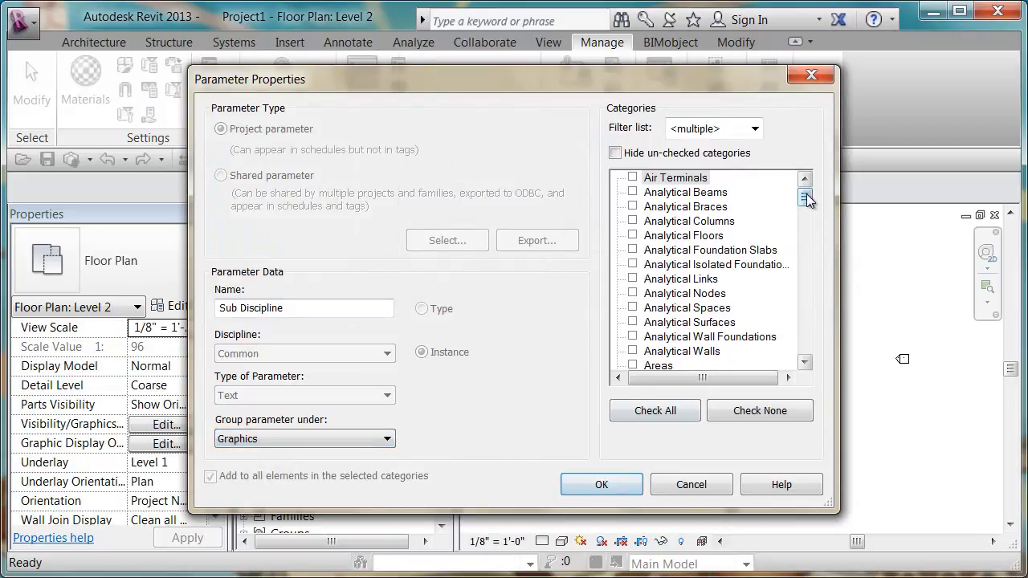
left_click_drag(804, 198, 806, 343)
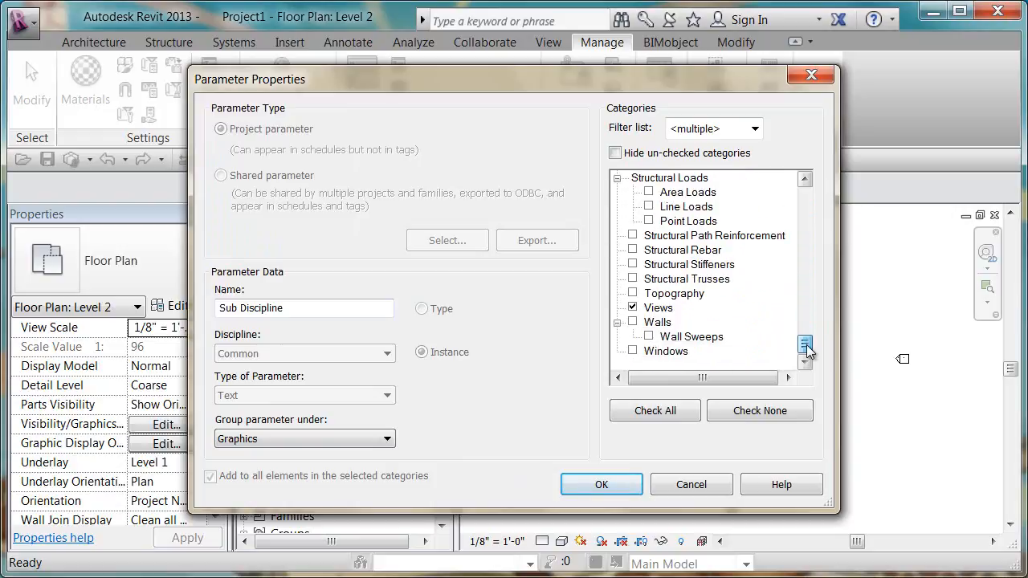
left_click(612, 483)
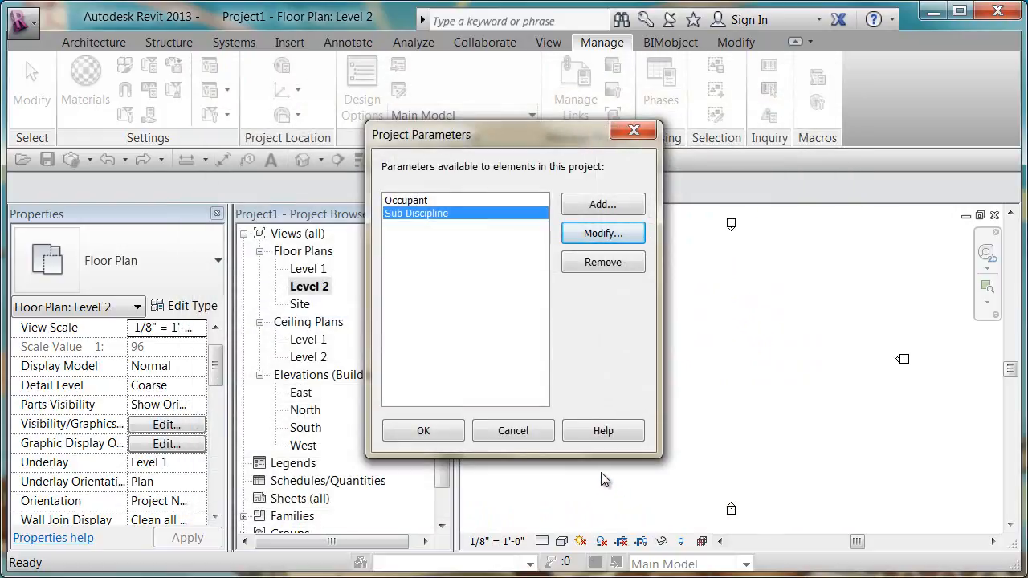
left_click(426, 432)
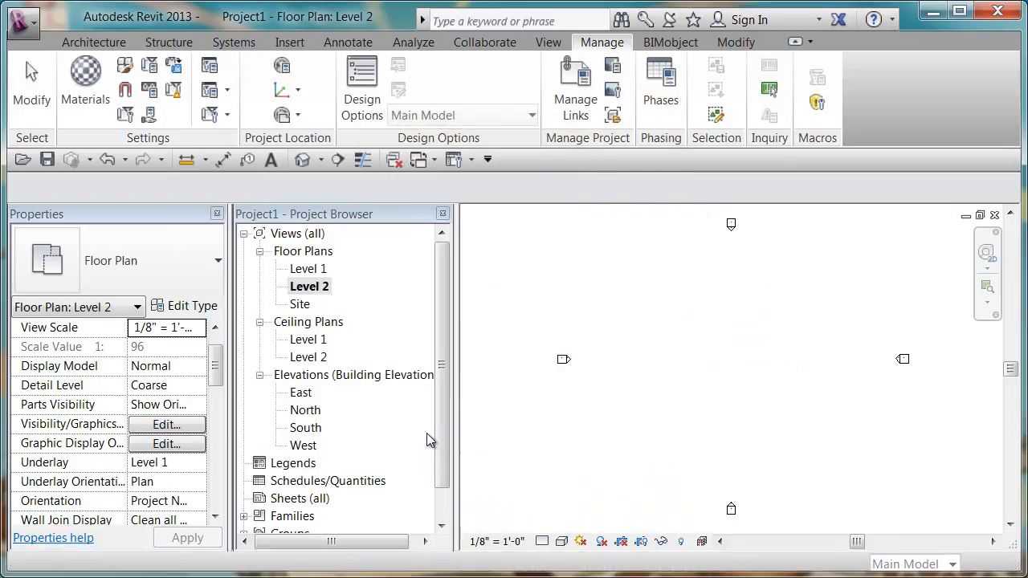
mouse_move(217, 366)
left_mouse_down()
mouse_move(218, 411)
mouse_move(221, 348)
mouse_move(219, 419)
left_mouse_up()
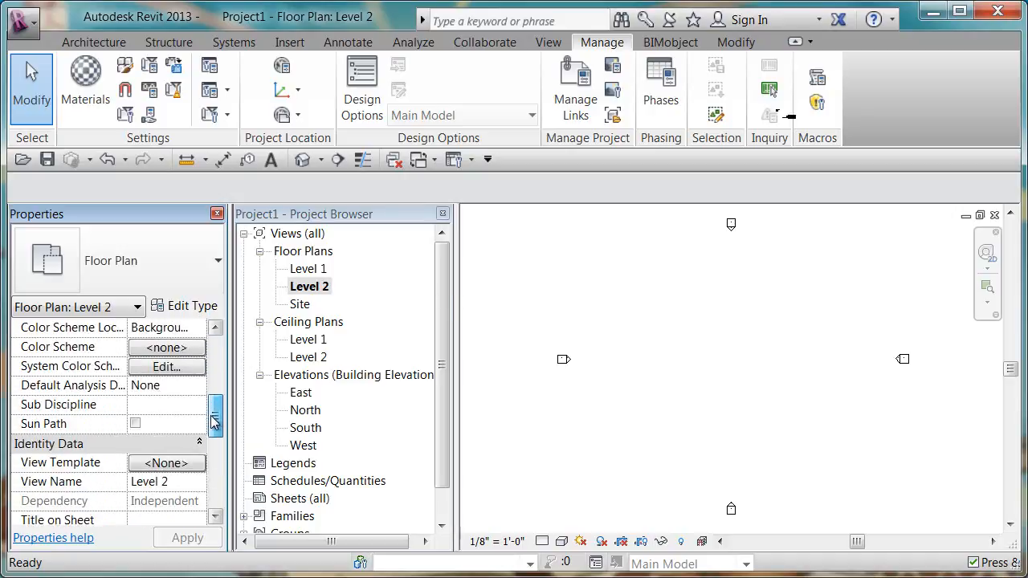